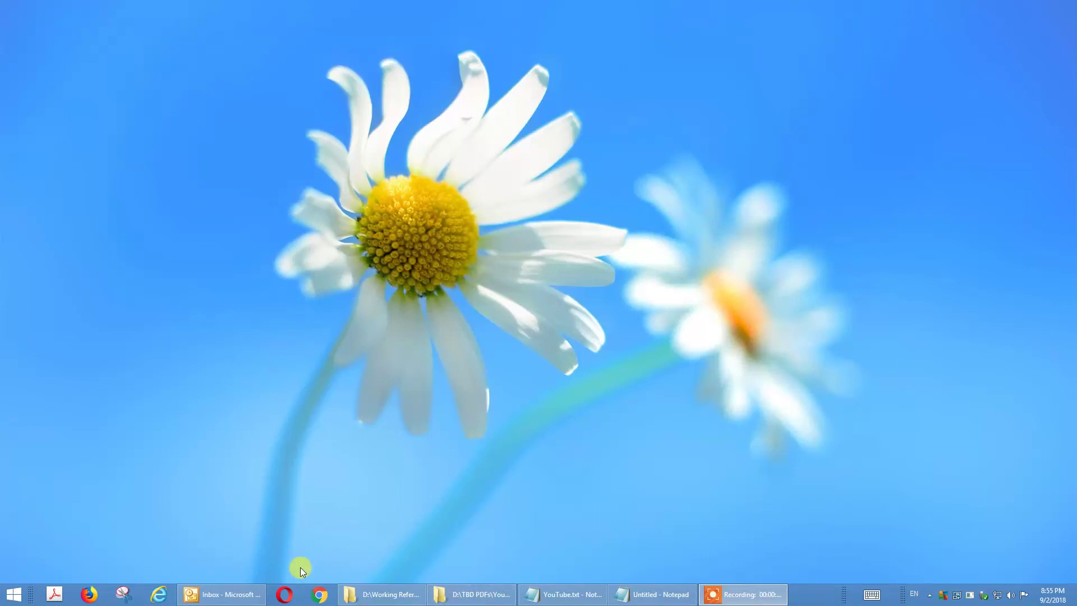
Step: Open Opera and load the asp.civilbay.com/connect steel connection design site
left_click(284, 592)
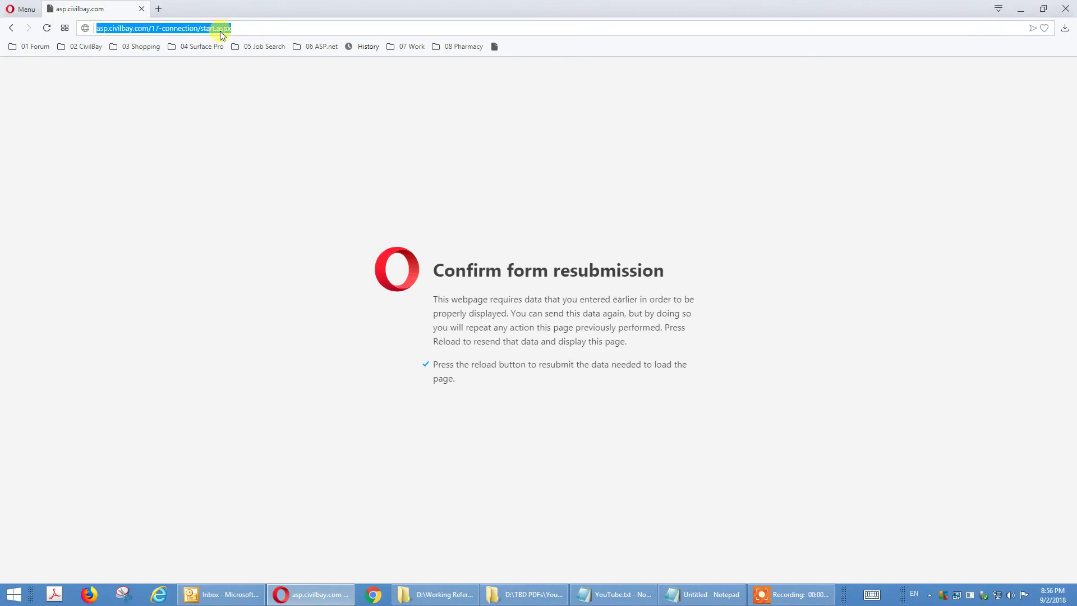
type("as")
left_click(192, 31)
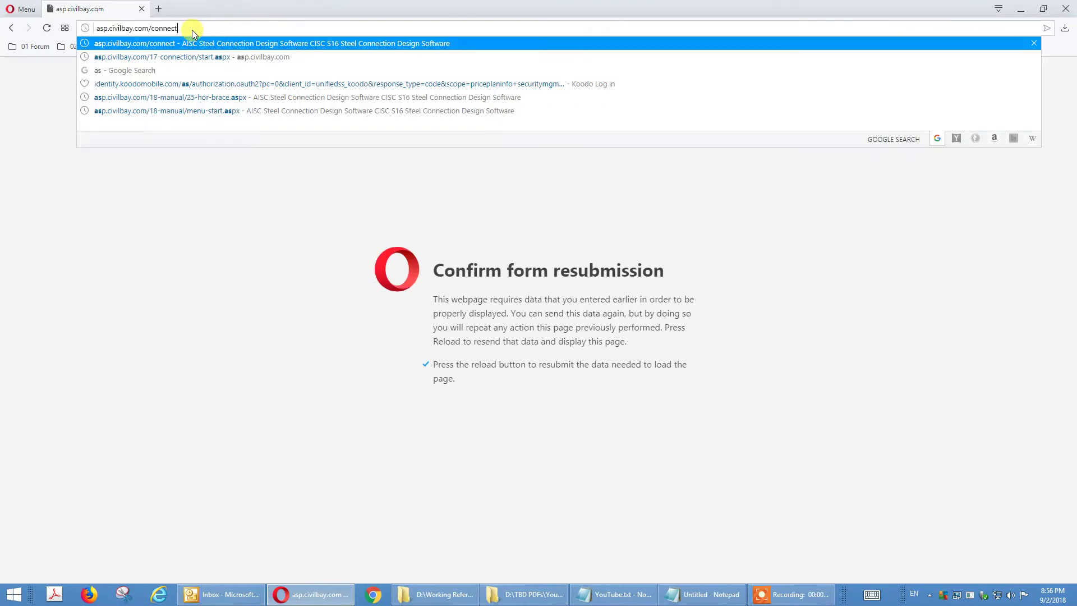
key("Return")
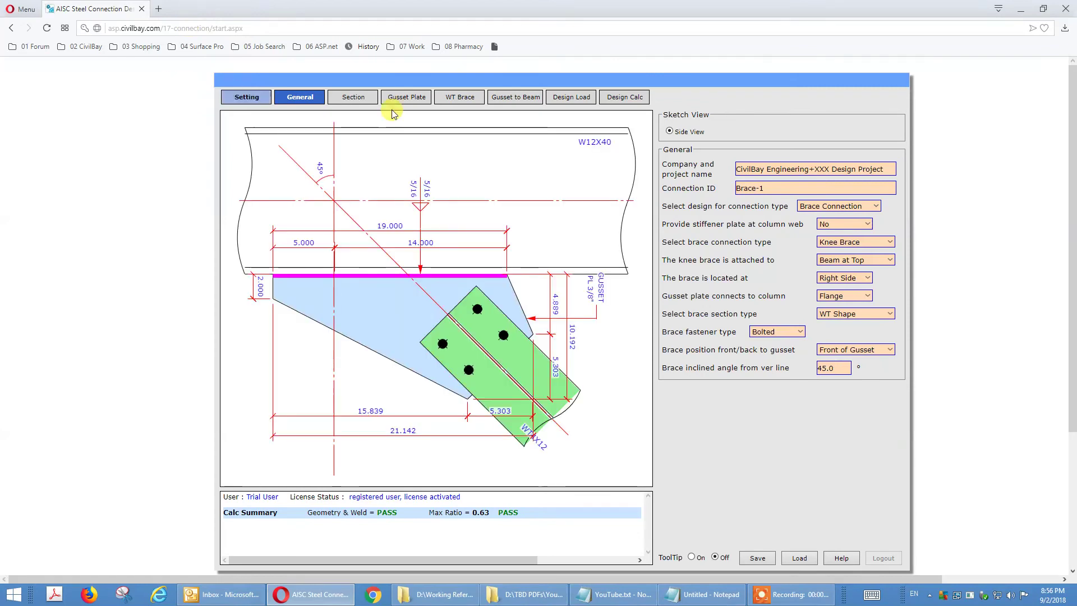
Step: Change the design type from brace connection to Splice Connection
left_click(857, 207)
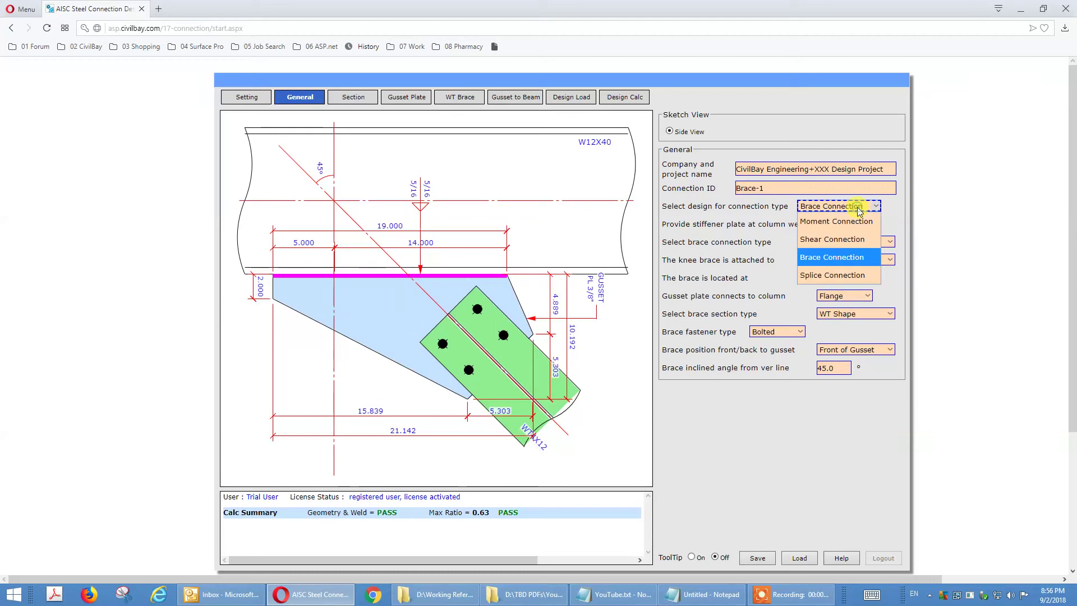
left_click(842, 276)
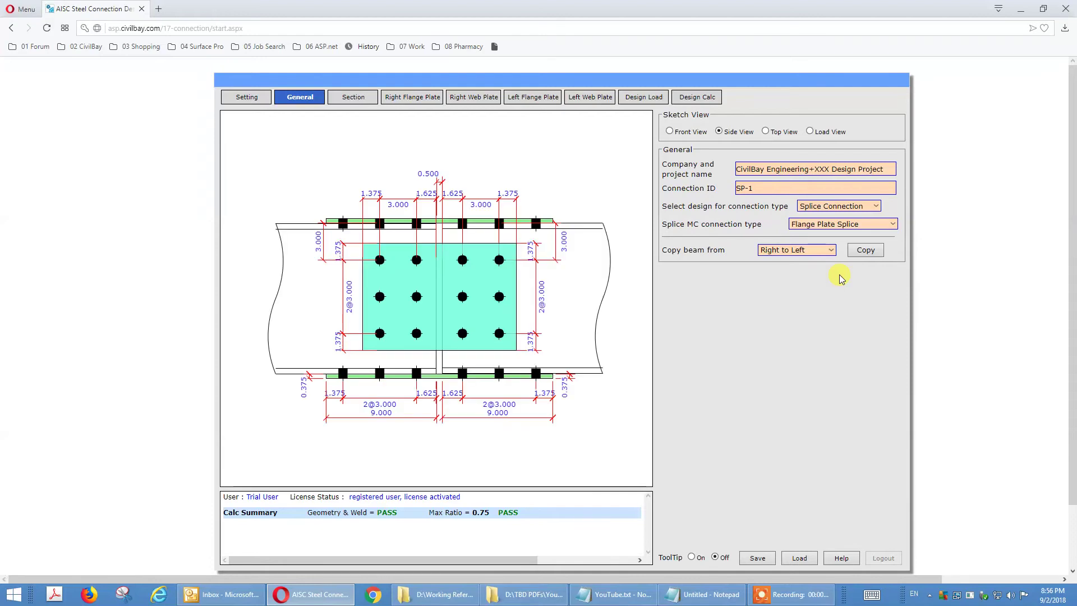
left_click(827, 224)
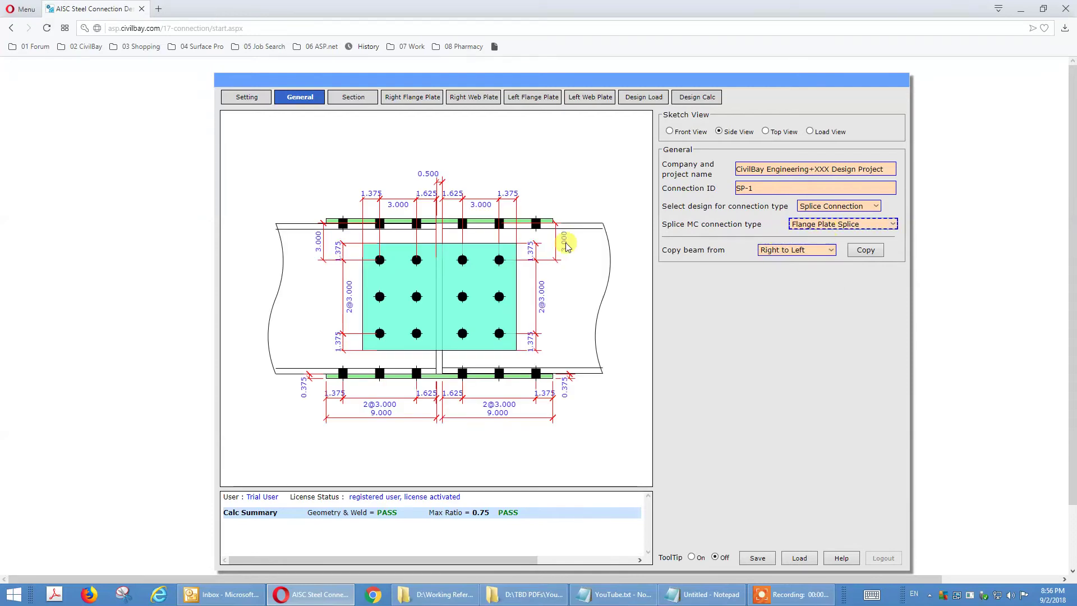
Step: Keep Flange Plate Splice and Right to Left beam copying, then show the W12X30 beam sections
left_click(834, 227)
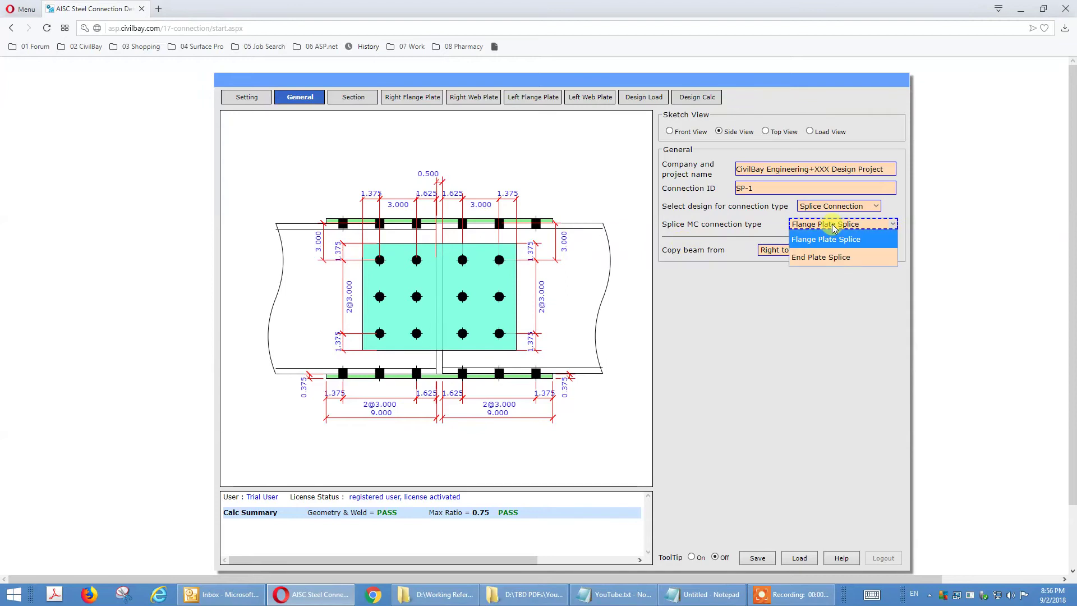
left_click(716, 225)
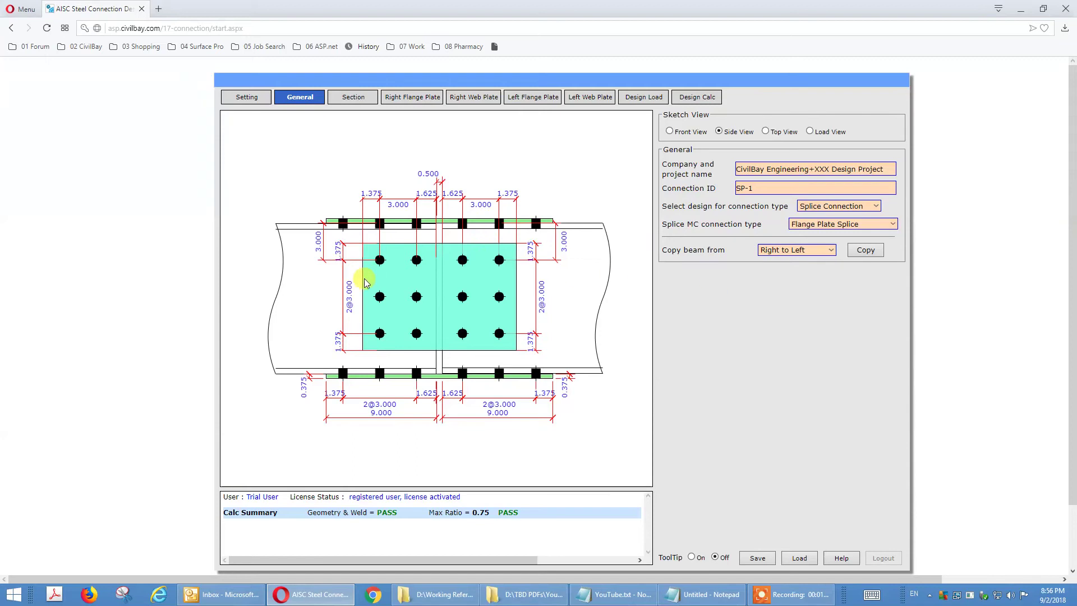
left_click(817, 249)
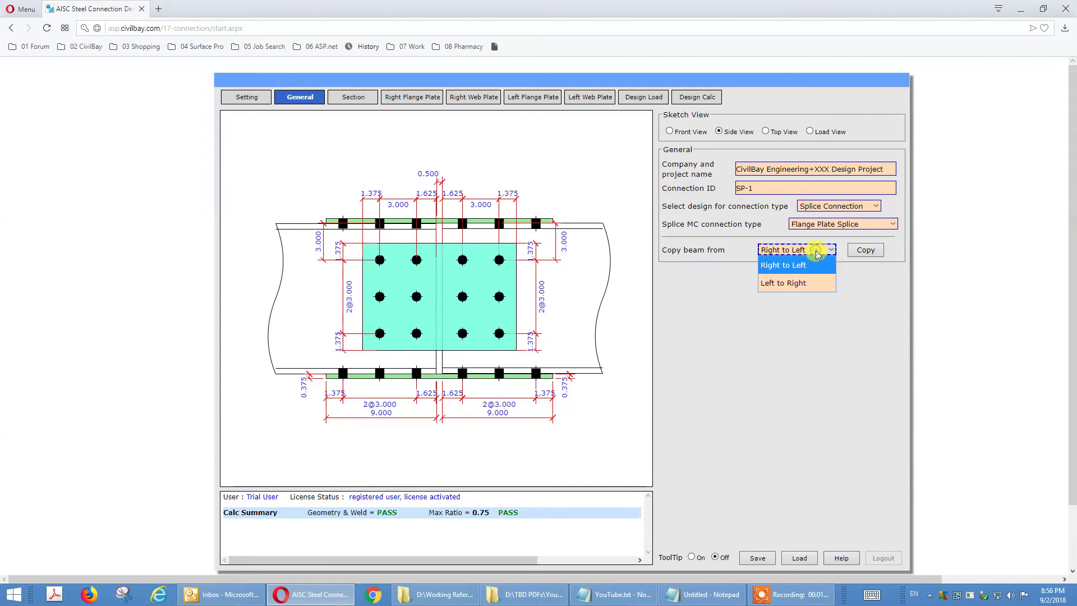
left_click(857, 285)
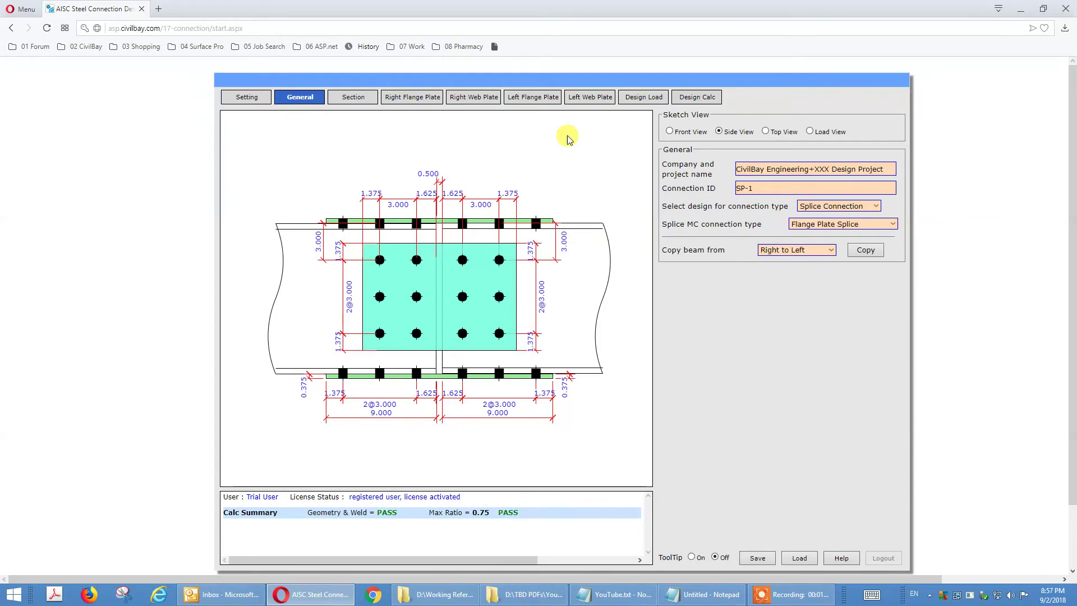
left_click(356, 99)
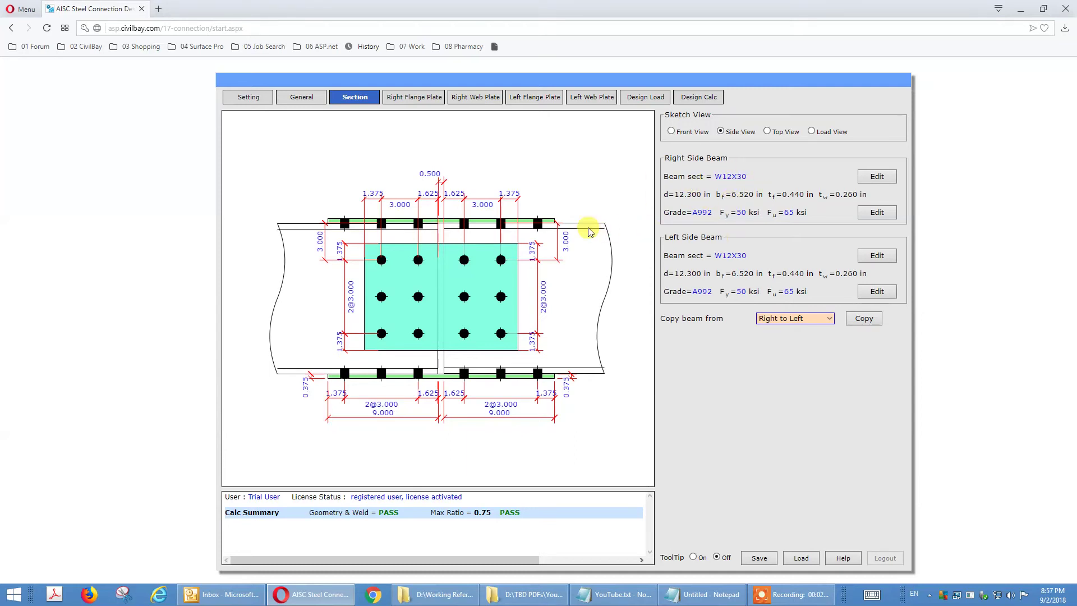
Step: Give the right flange splice outside & inside flange plates, checking the front-view sketch
left_click(433, 100)
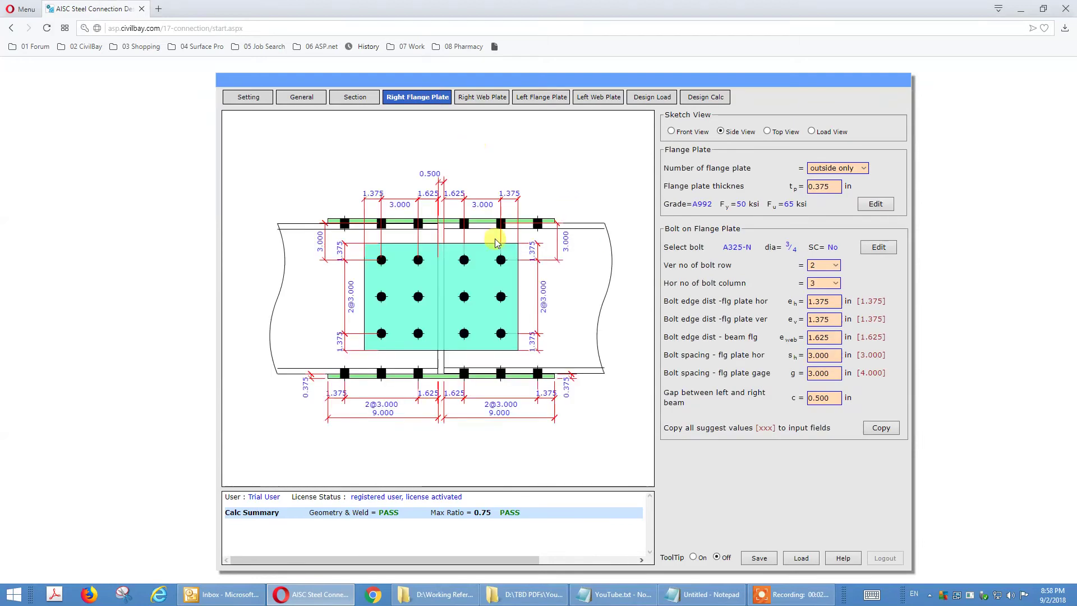
left_click(681, 135)
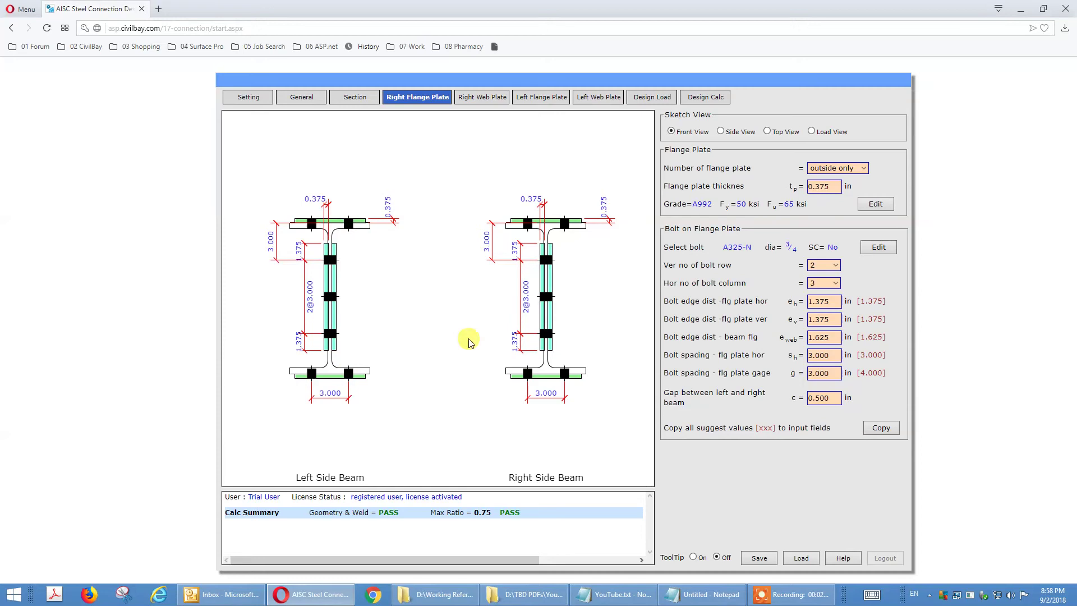
left_click(857, 169)
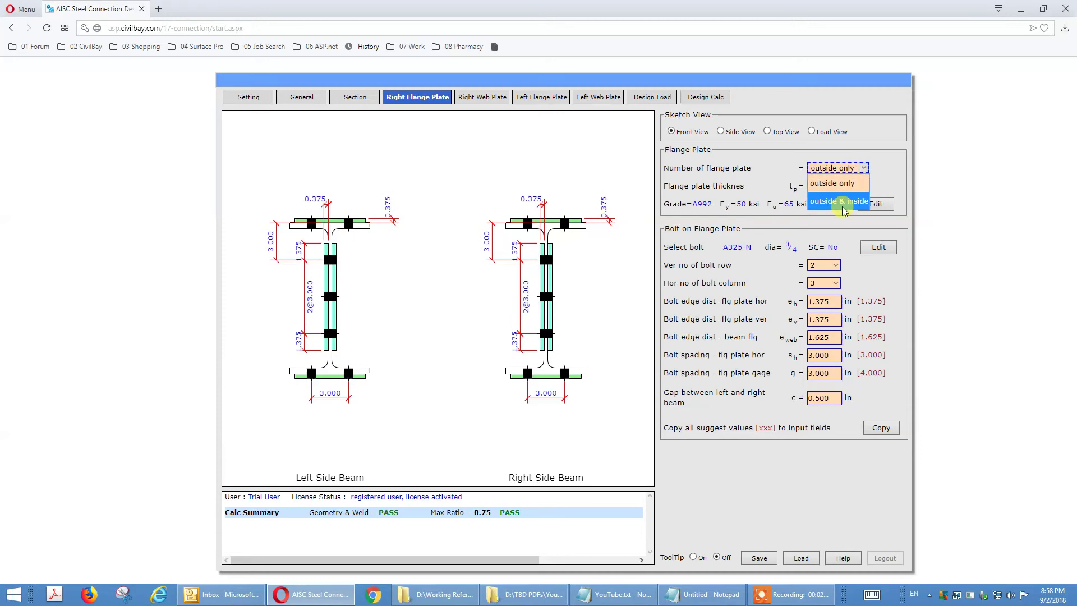
left_click(843, 207)
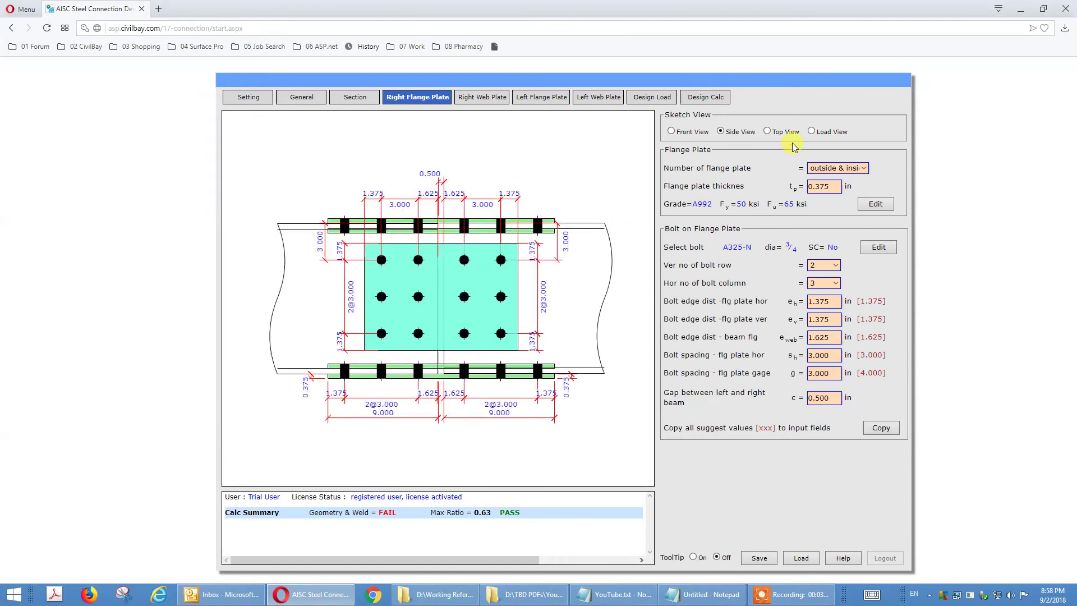
left_click(768, 131)
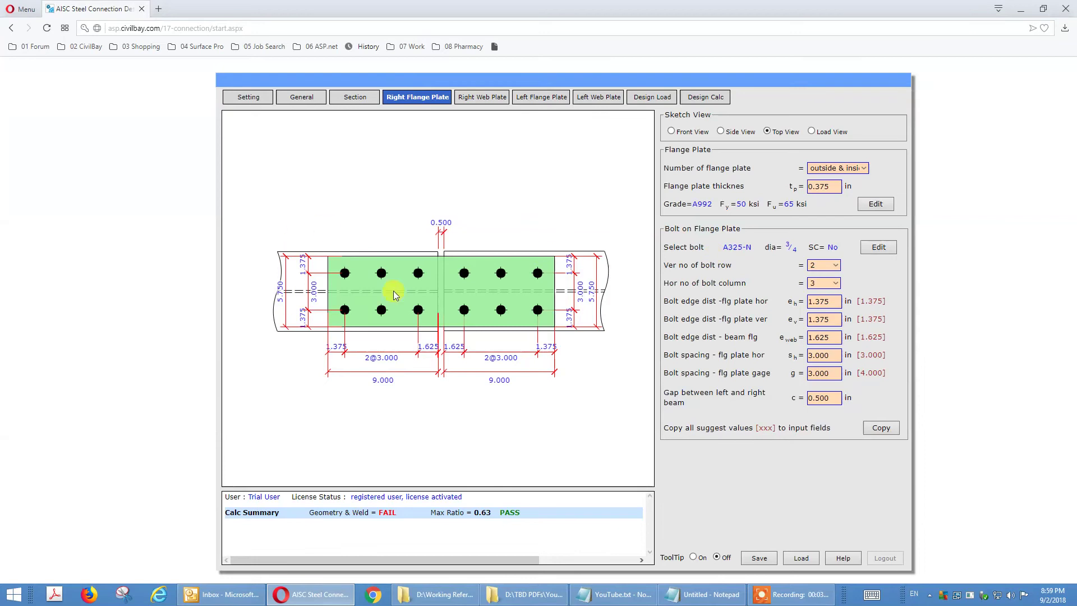
Step: Highlight each plate edge distance, bolt spacing, gage and 0.500 in beam gap in the sketch
left_click(840, 268)
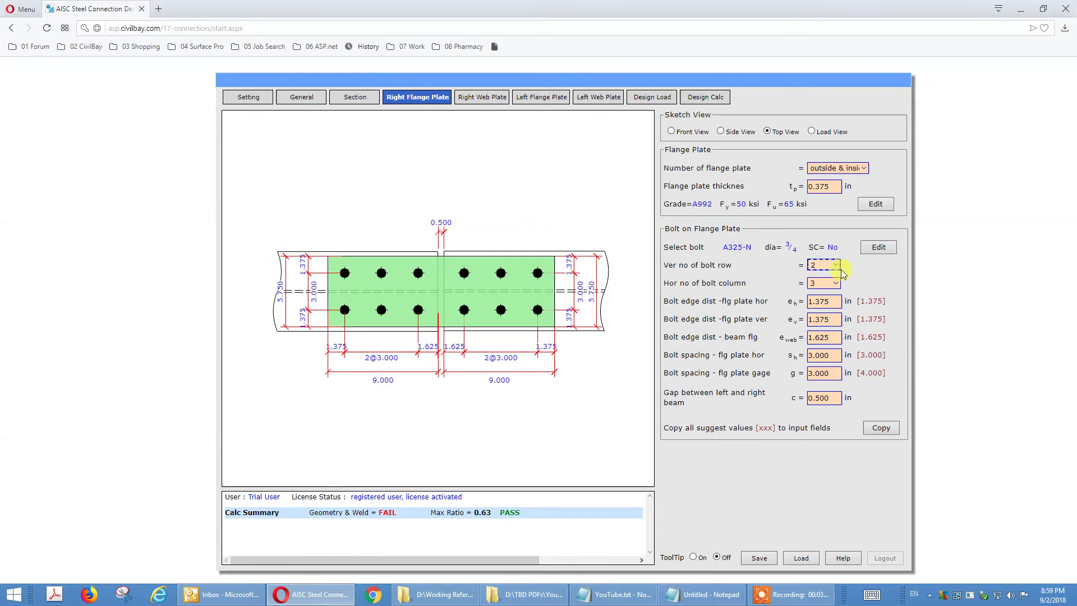
left_click(829, 301)
left_click(827, 317)
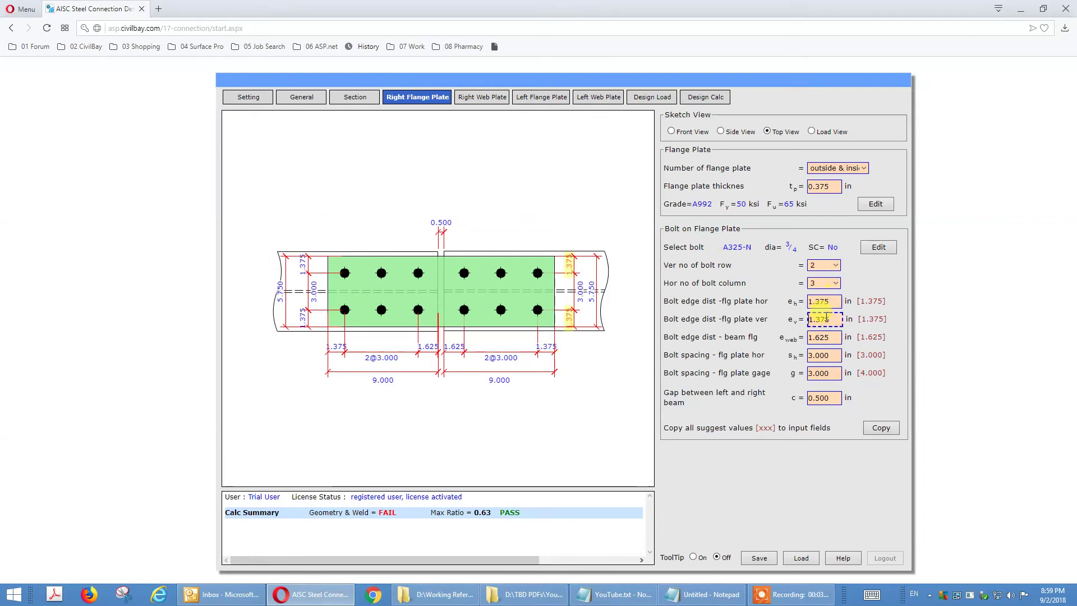
left_click(827, 336)
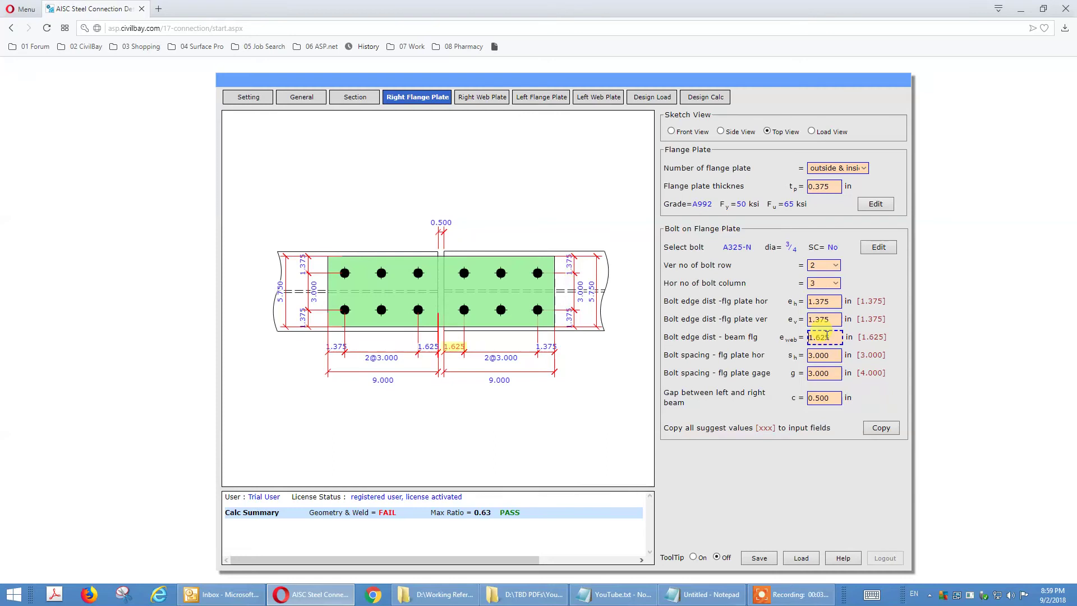
left_click(819, 355)
left_click(823, 374)
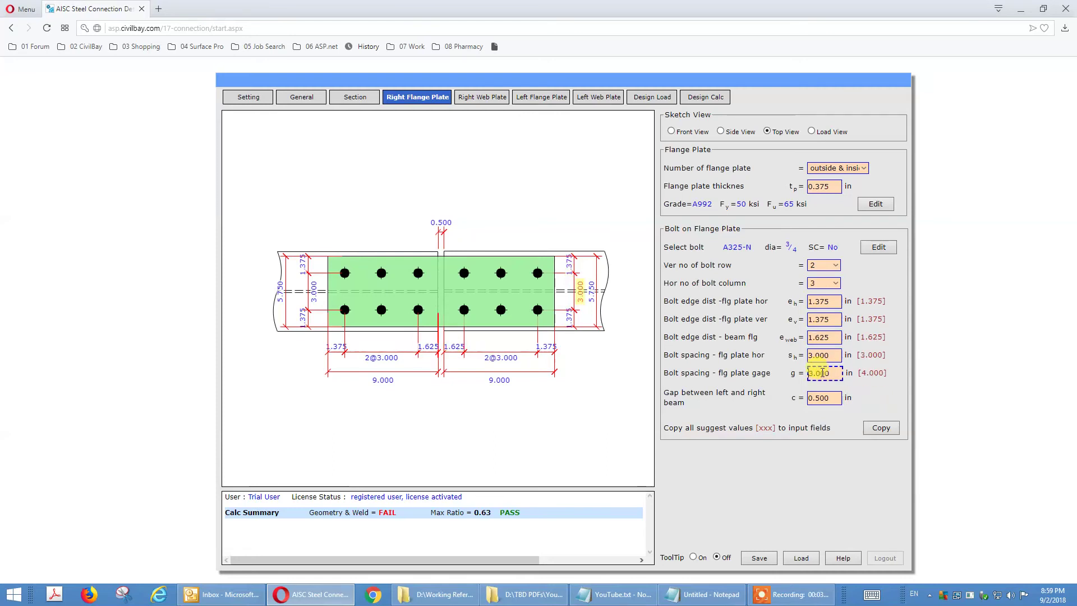
left_click(821, 397)
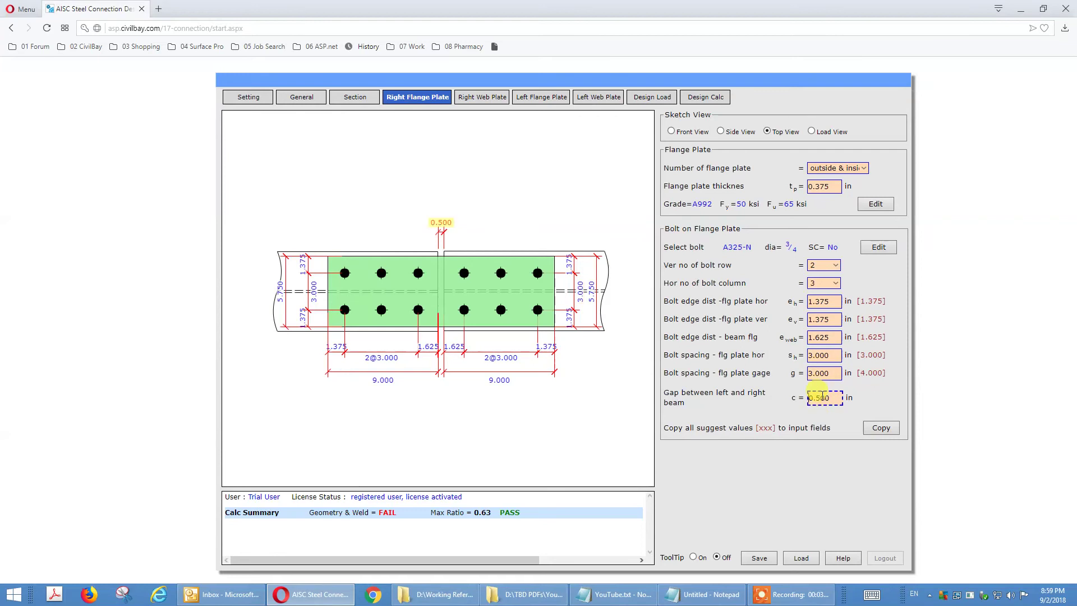
left_click(737, 370)
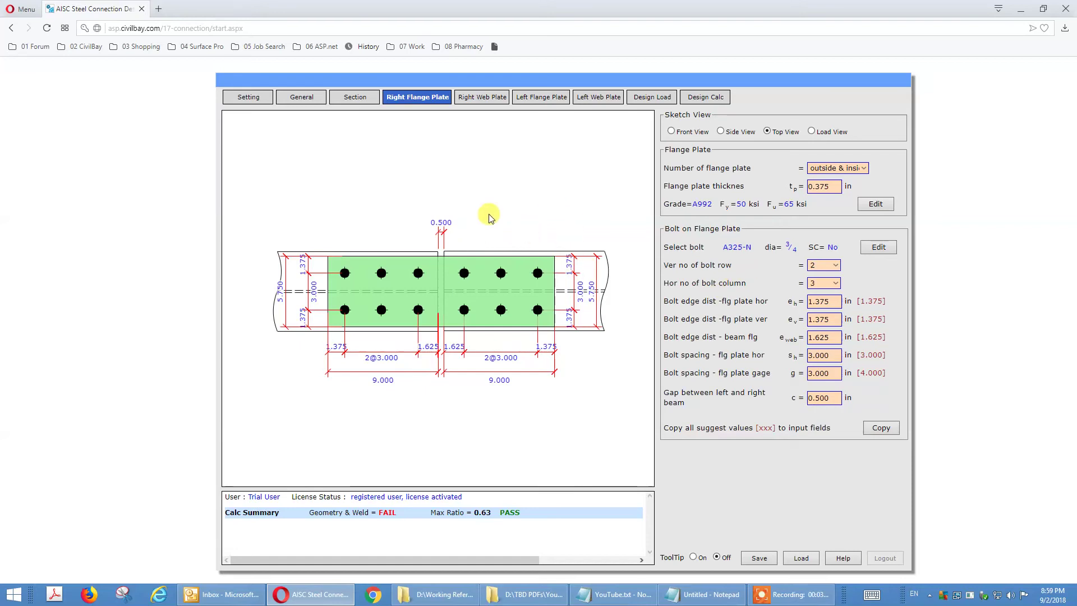
Step: Keep two vertical bolt rows on the right flange plate
left_click(837, 266)
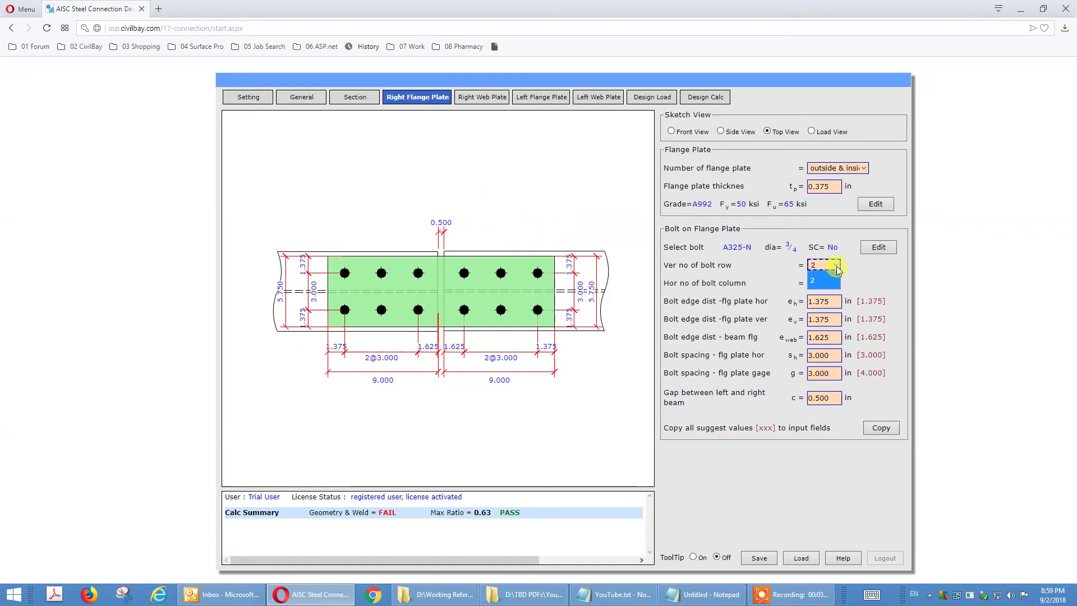
left_click(861, 270)
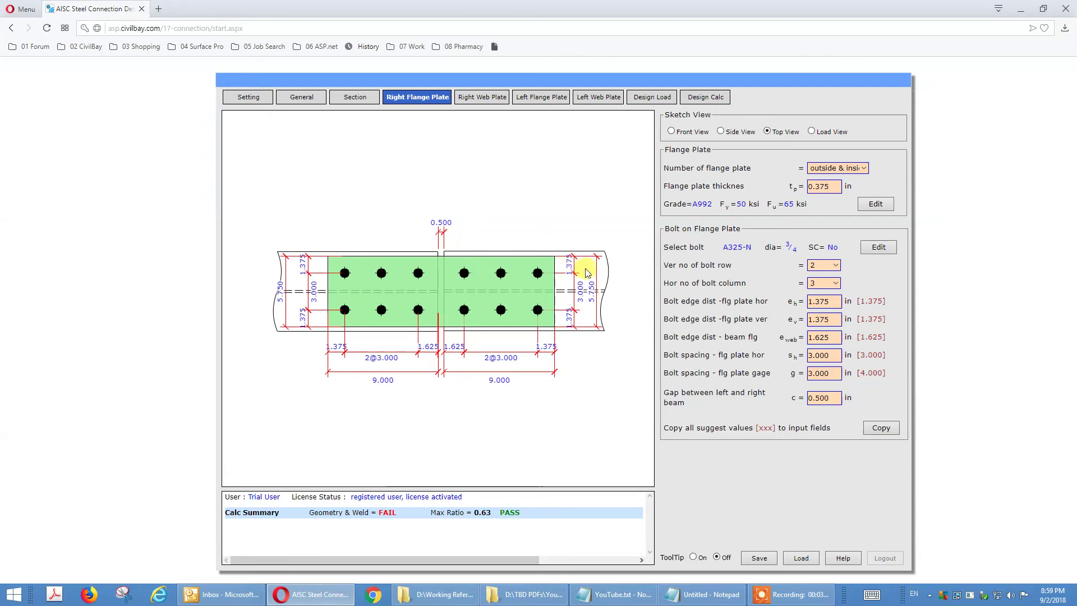
left_click(834, 265)
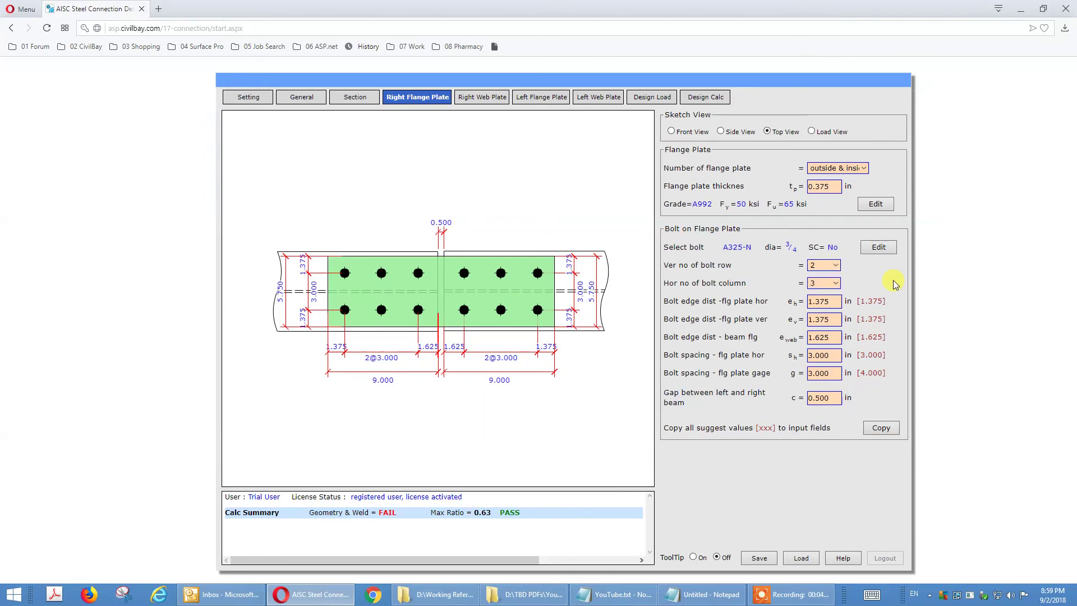
left_click(837, 284)
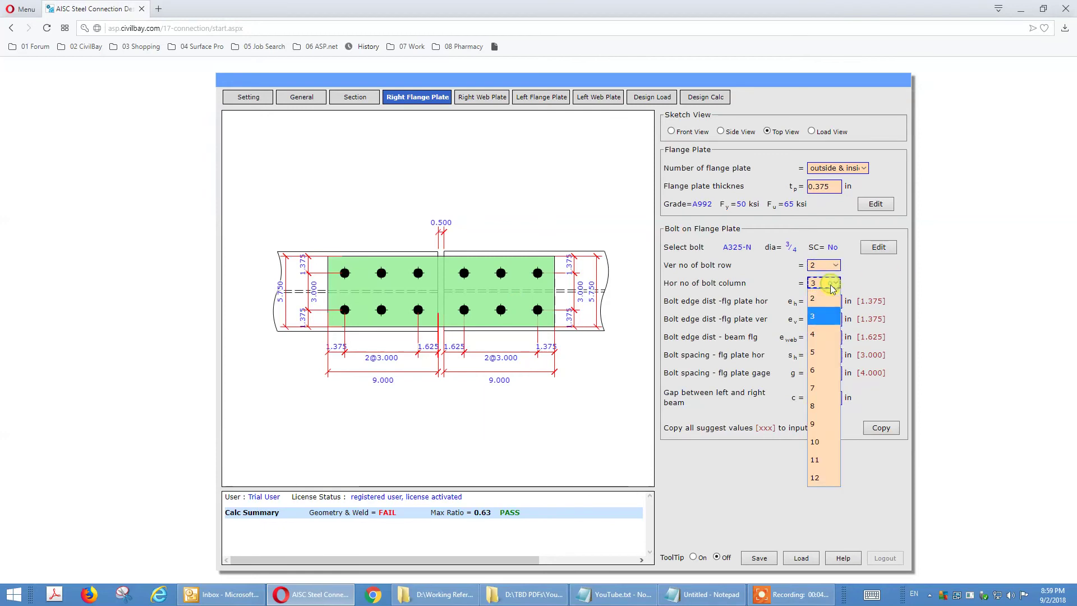
Step: Set the right flange plate to 4 bolt columns, lengthening it to 12.000 in
left_click(823, 323)
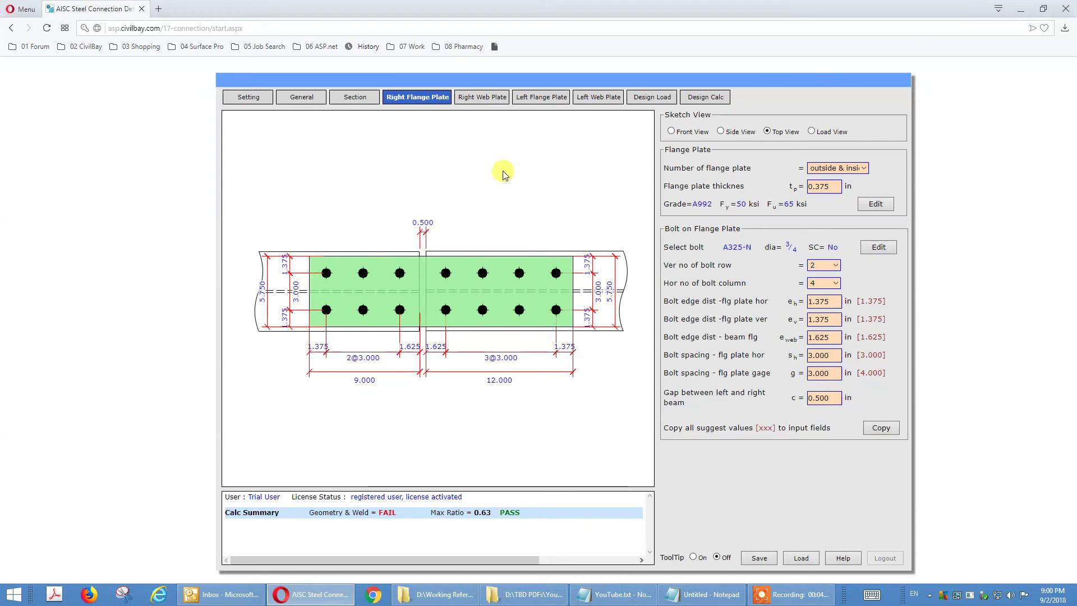
left_click(291, 99)
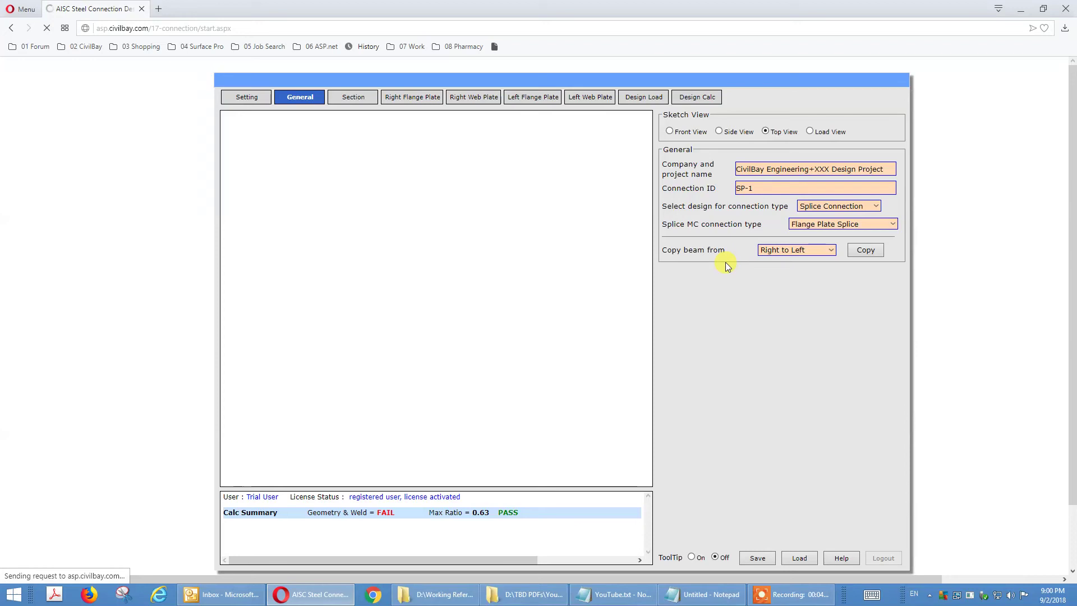
Step: Copy the right beam's four-column splice layout to the left beam and view it from the side
left_click(862, 254)
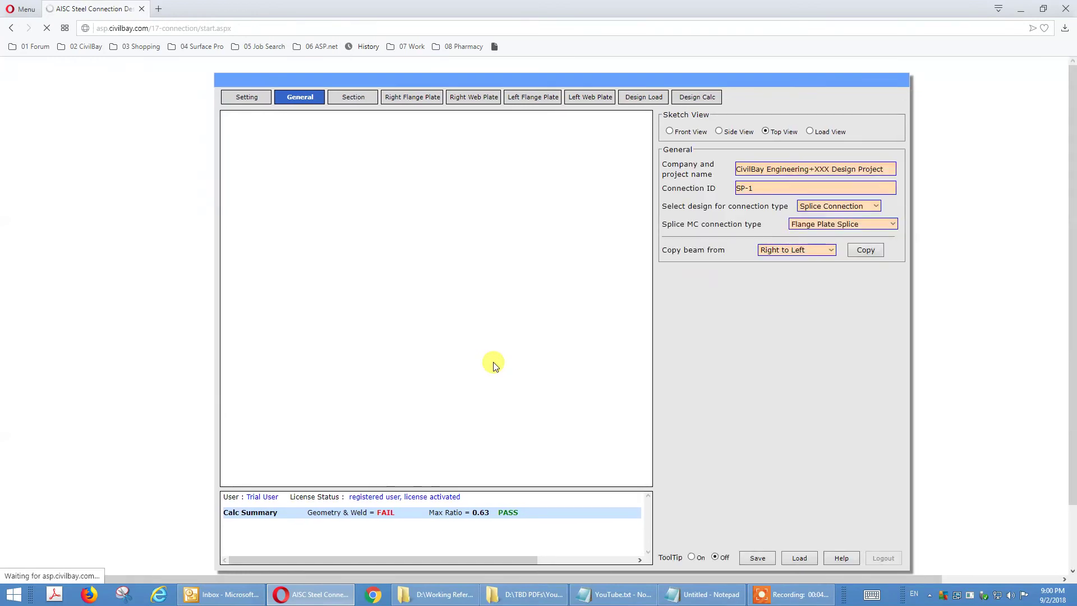
left_click(720, 132)
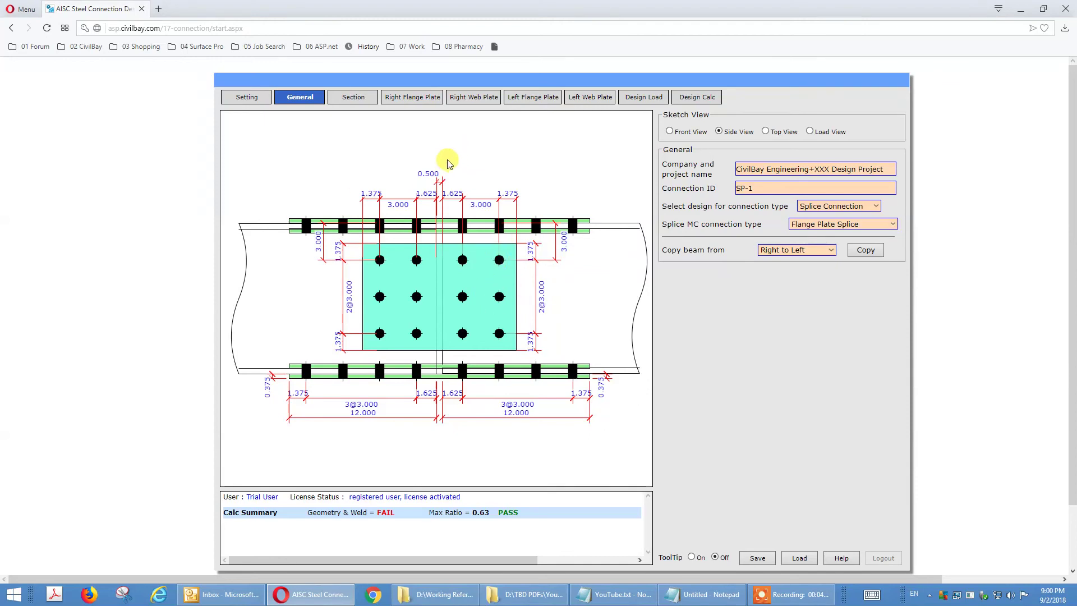
left_click(461, 97)
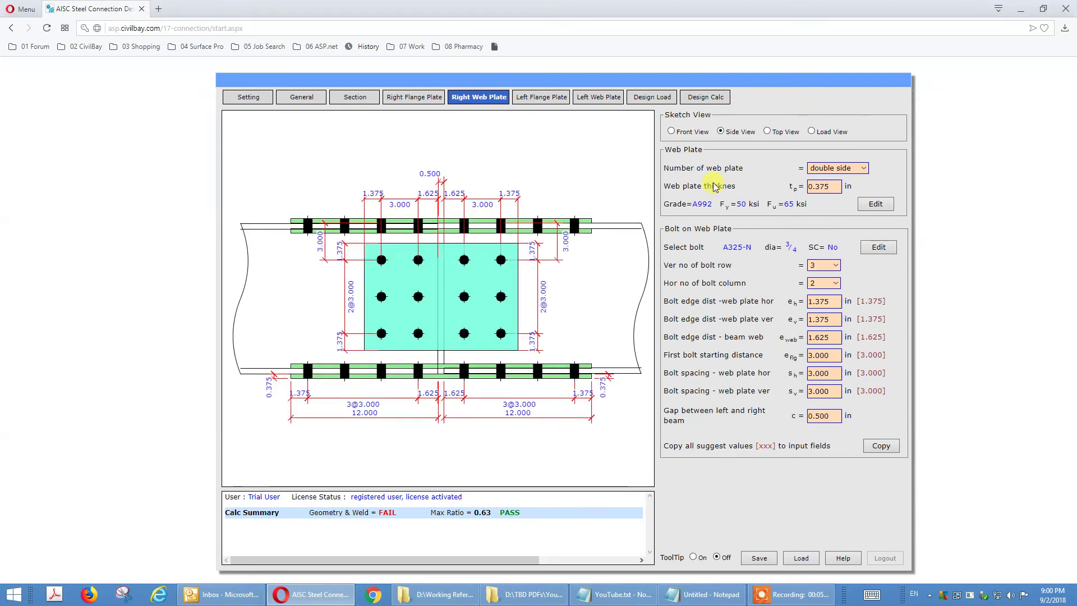
left_click(849, 169)
left_click(765, 160)
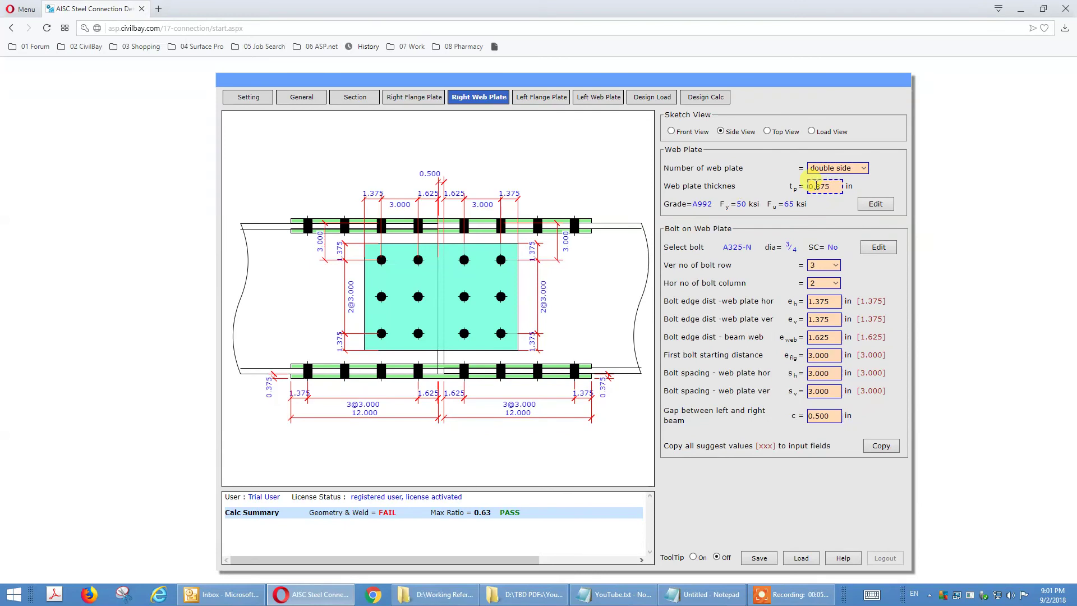
left_click(819, 266)
left_click(826, 301)
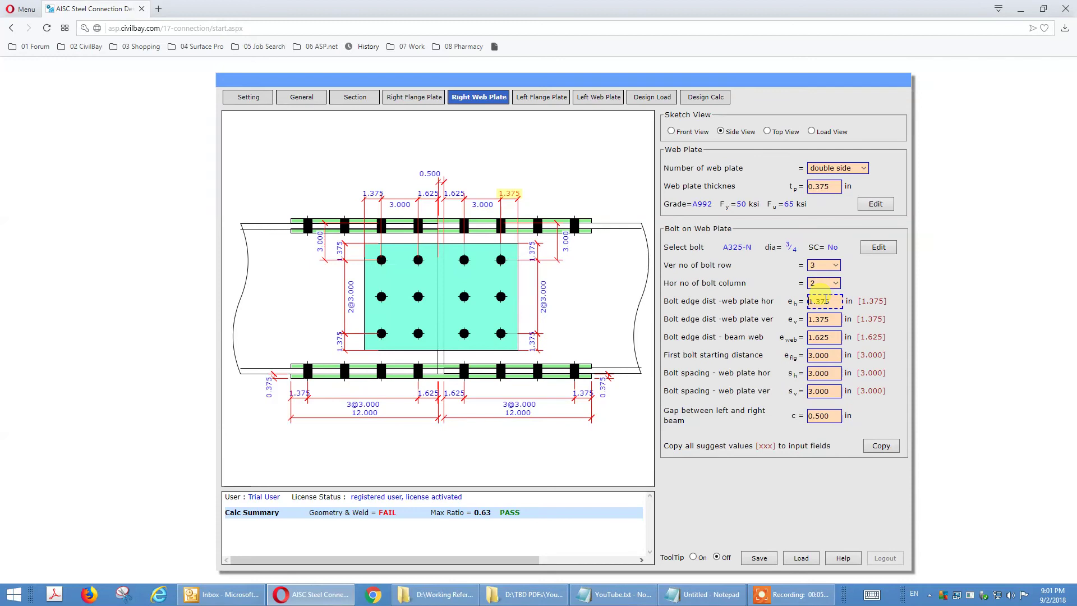
left_click(827, 340)
left_click(826, 355)
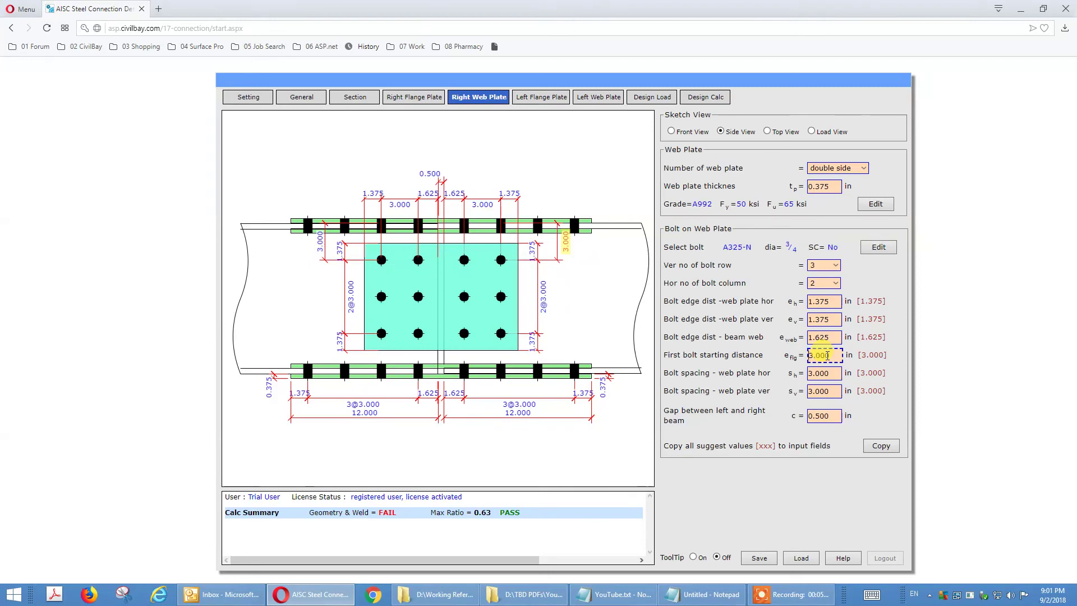
left_click(826, 371)
left_click(826, 391)
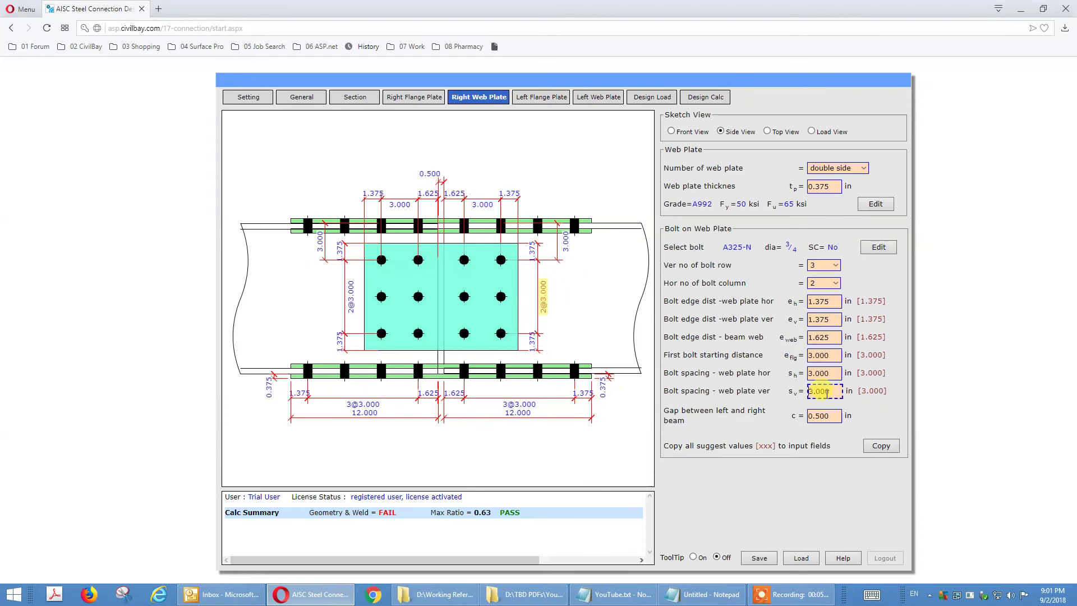
left_click(826, 415)
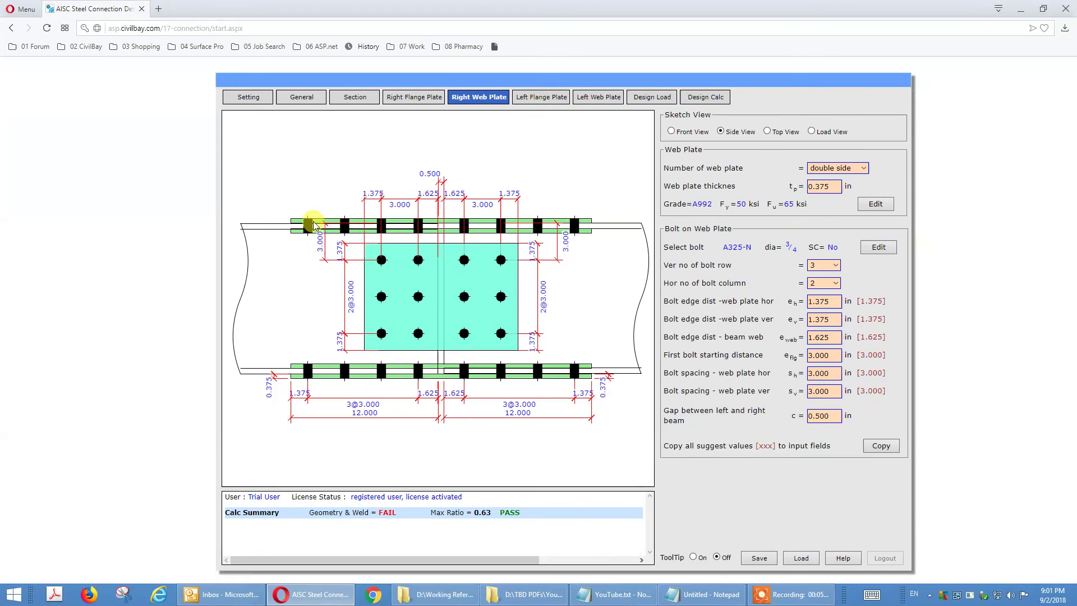
Step: Show the front-view load diagram with 45.0 kip-ft moment, -25.0 kip axial and 30.0 kip shear
left_click(640, 97)
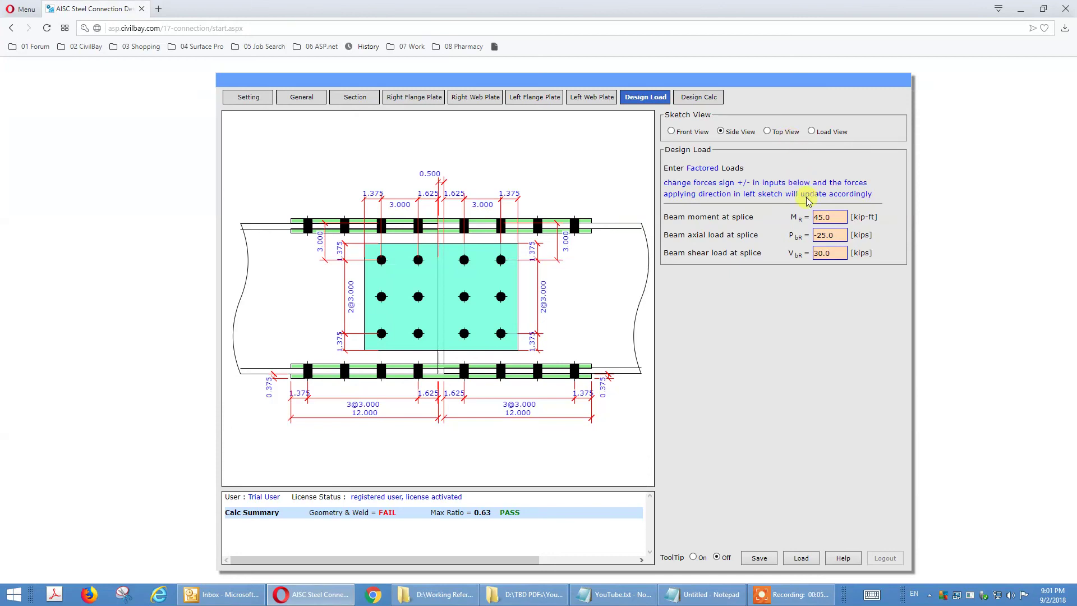
left_click(822, 215)
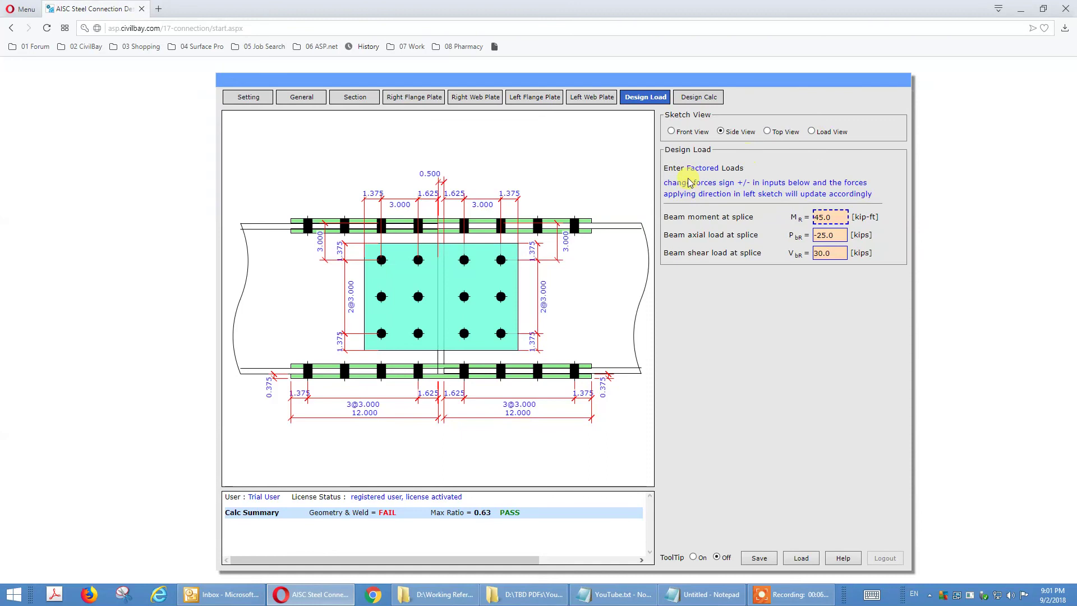
left_click(672, 131)
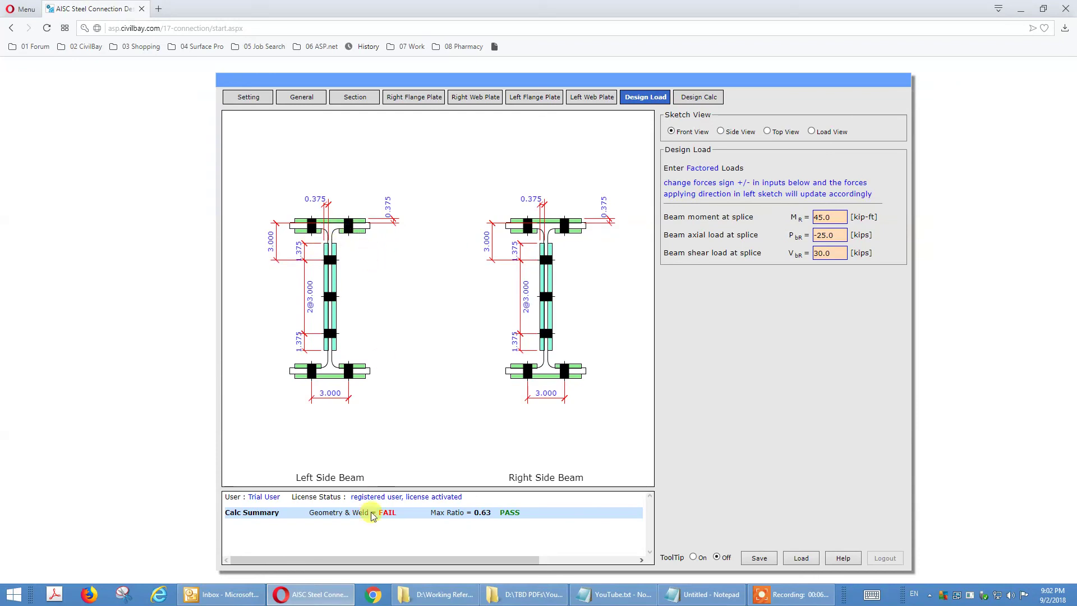
left_click(811, 132)
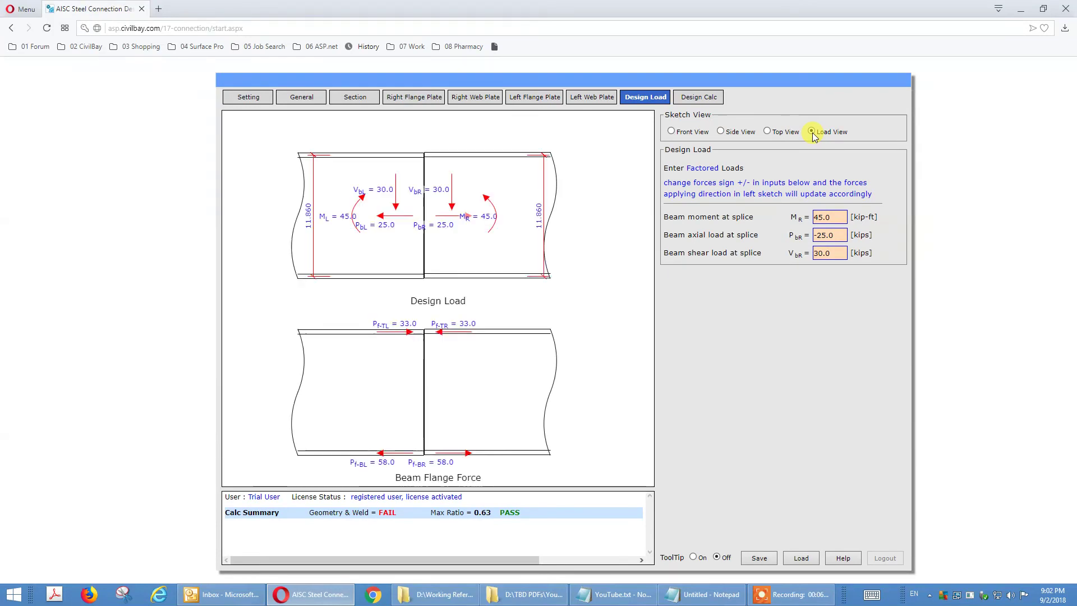
left_click(818, 219)
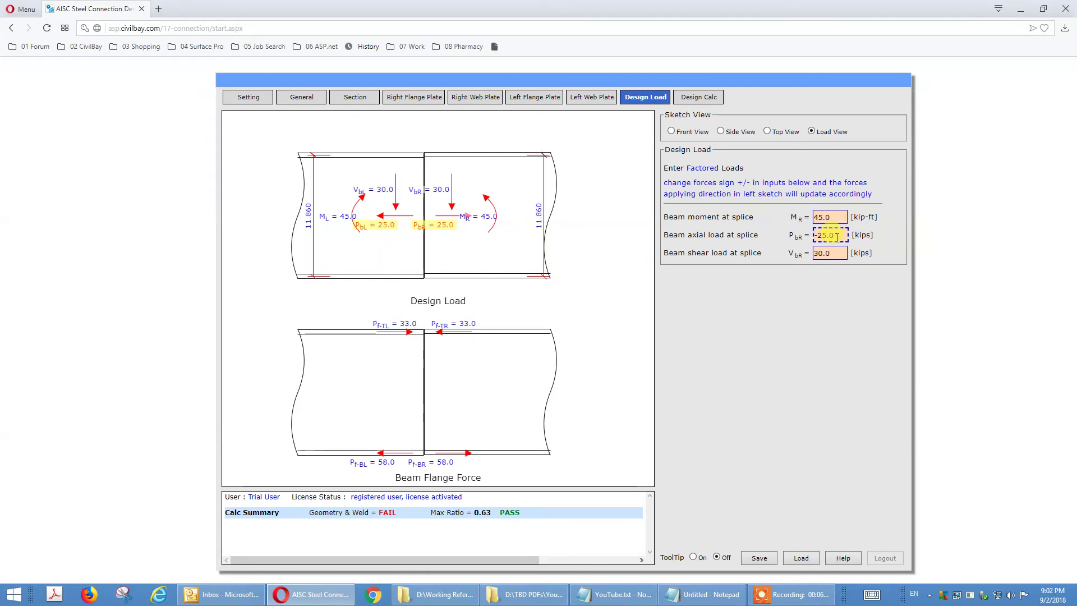
left_click(833, 254)
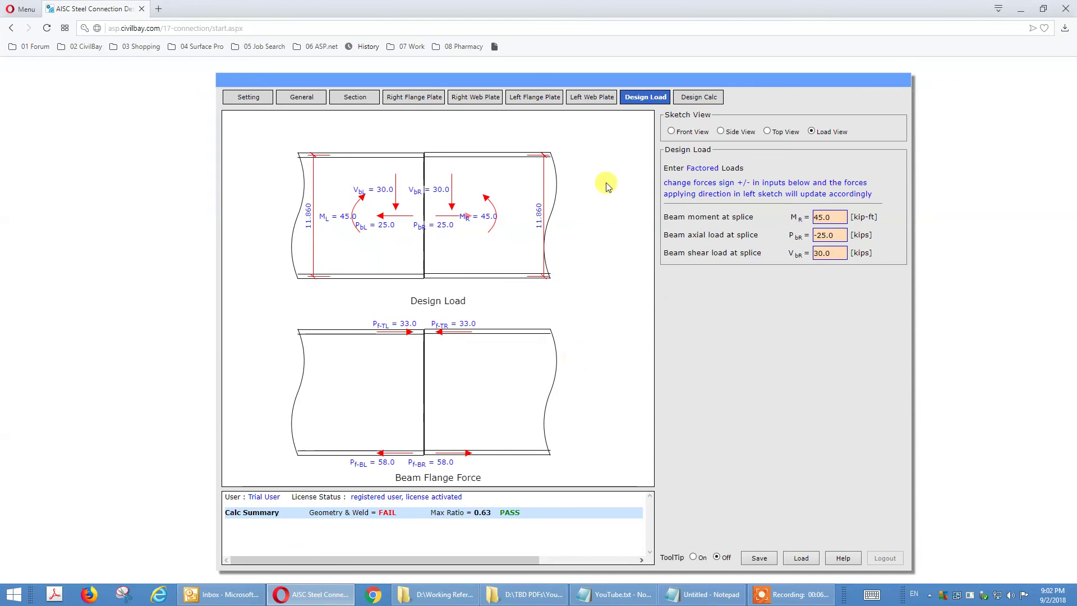
left_click(833, 218)
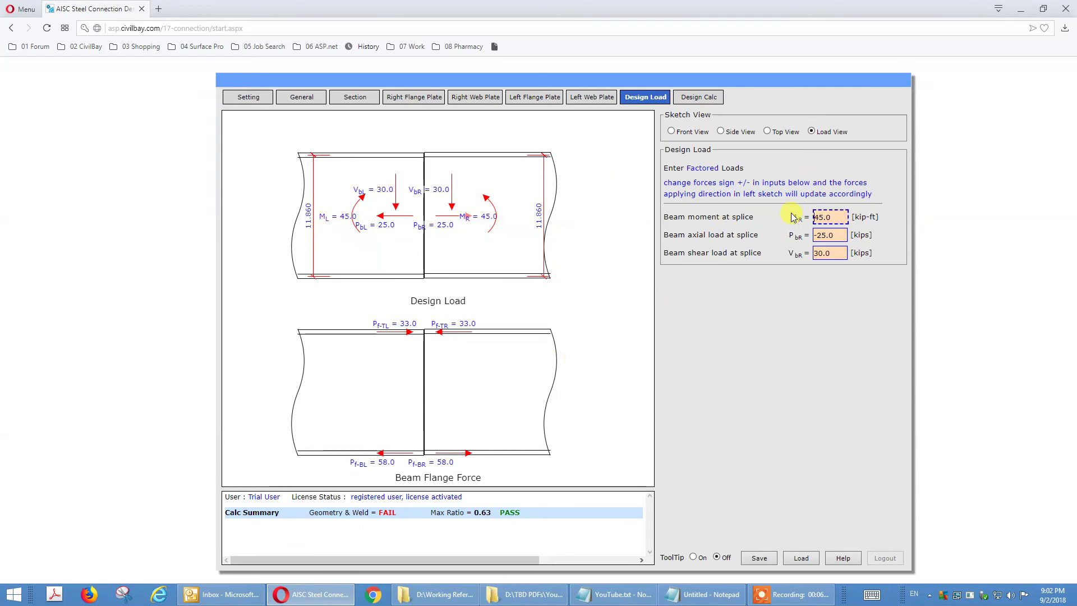
left_click(552, 226)
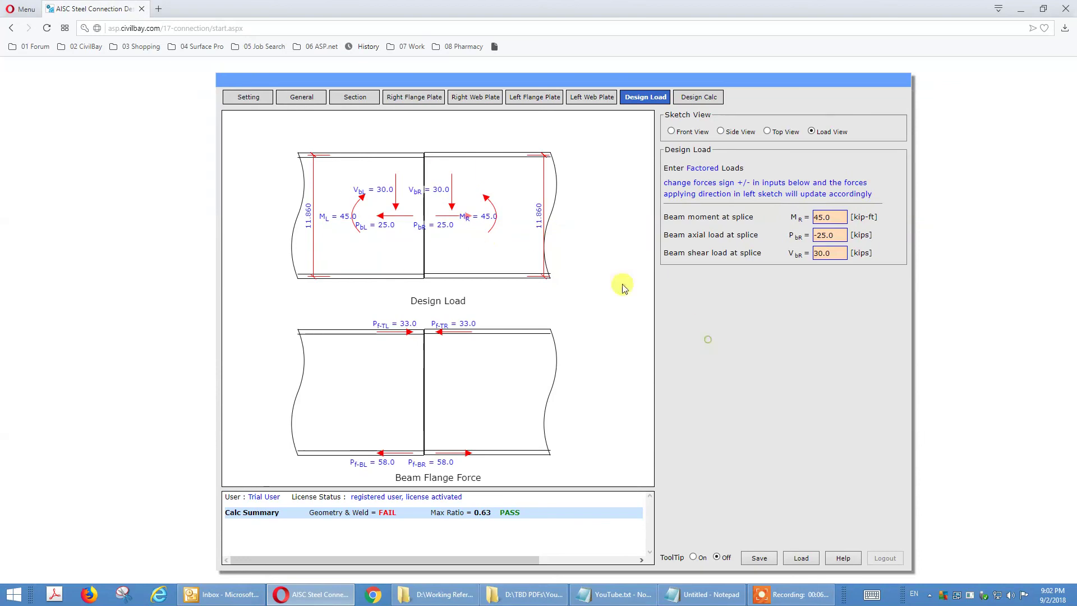
left_click(698, 98)
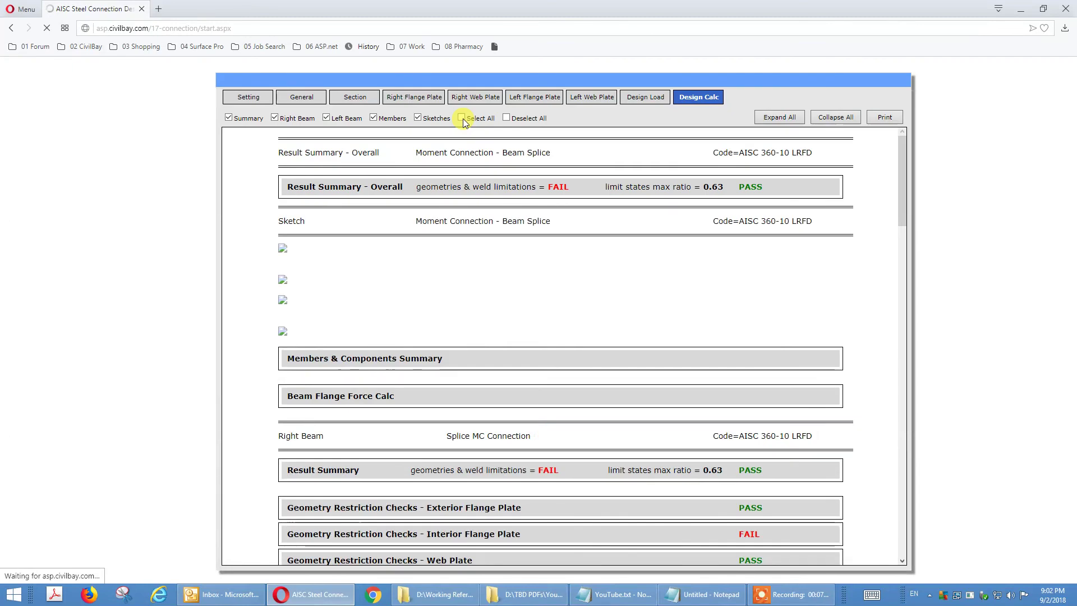
Step: Expand every section of the SP-1 design calculation report
left_click(761, 122)
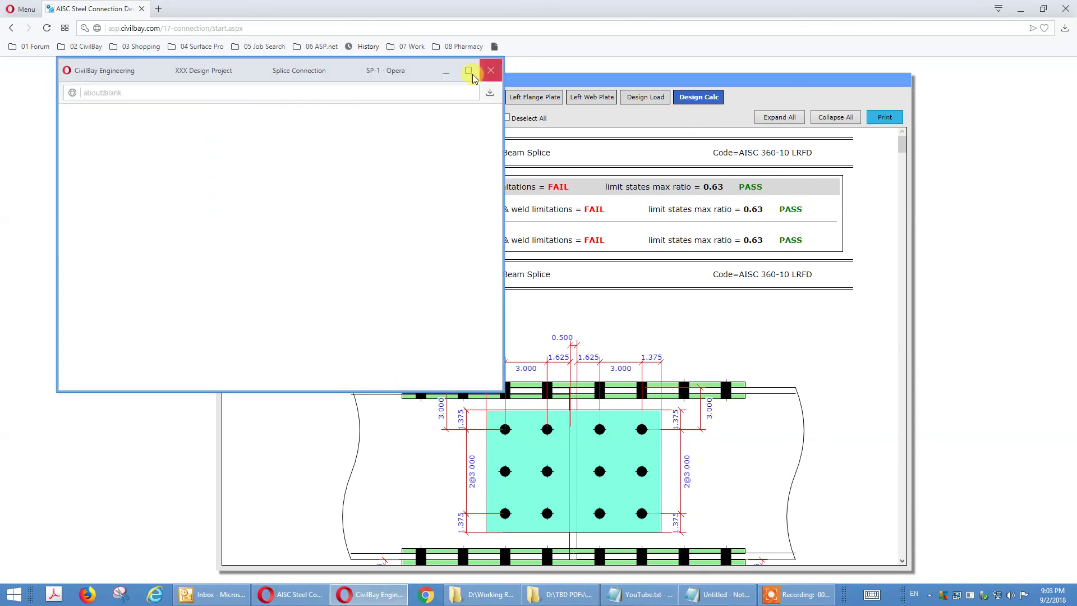
Step: Maximize the printable SP-1 report window
left_click(468, 71)
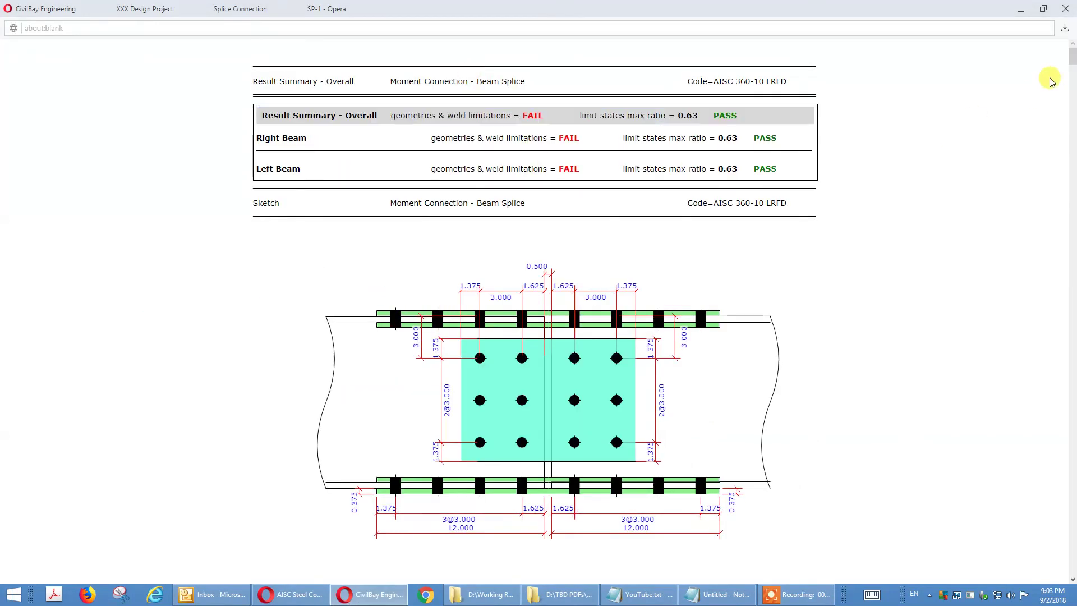
left_click_drag(1073, 60, 1073, 88)
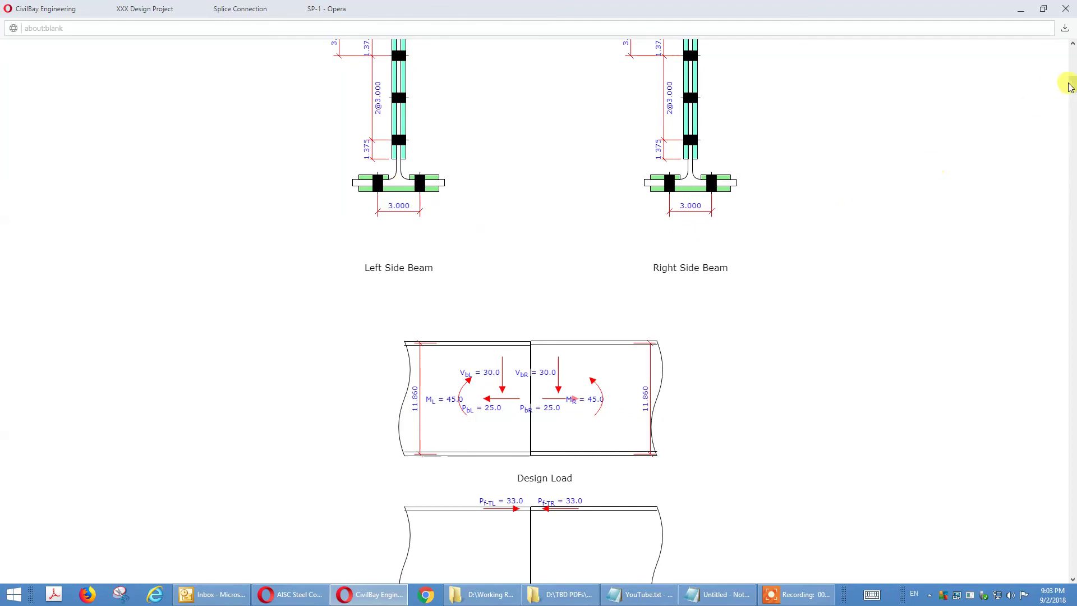
left_click_drag(1071, 84, 1072, 112)
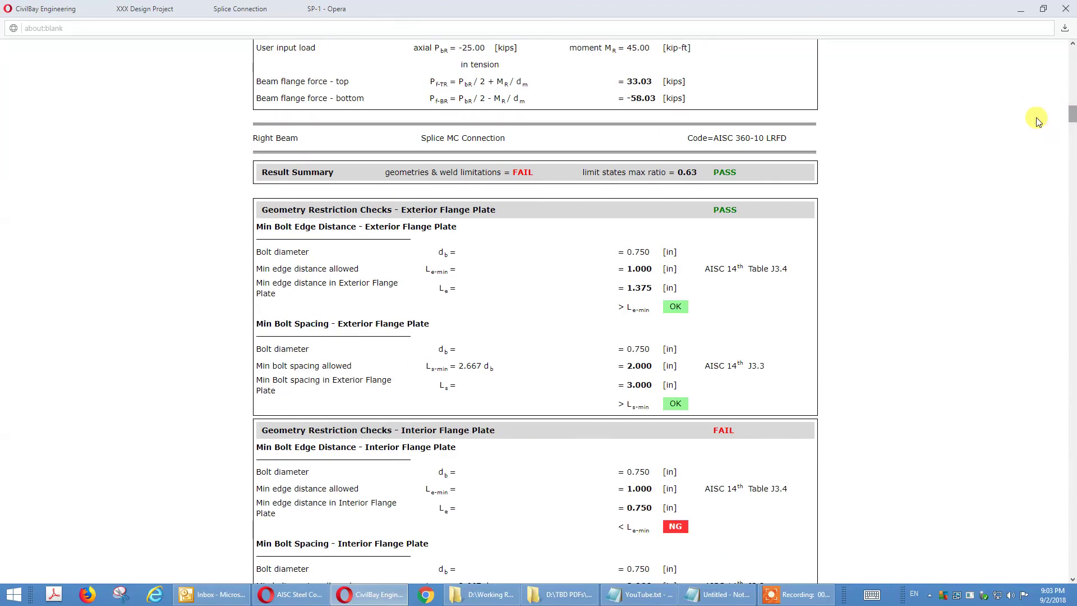
Step: Scroll through the report's result summary, splice sketches, design loads and geometry checks
scroll(553, 386, "down", 2)
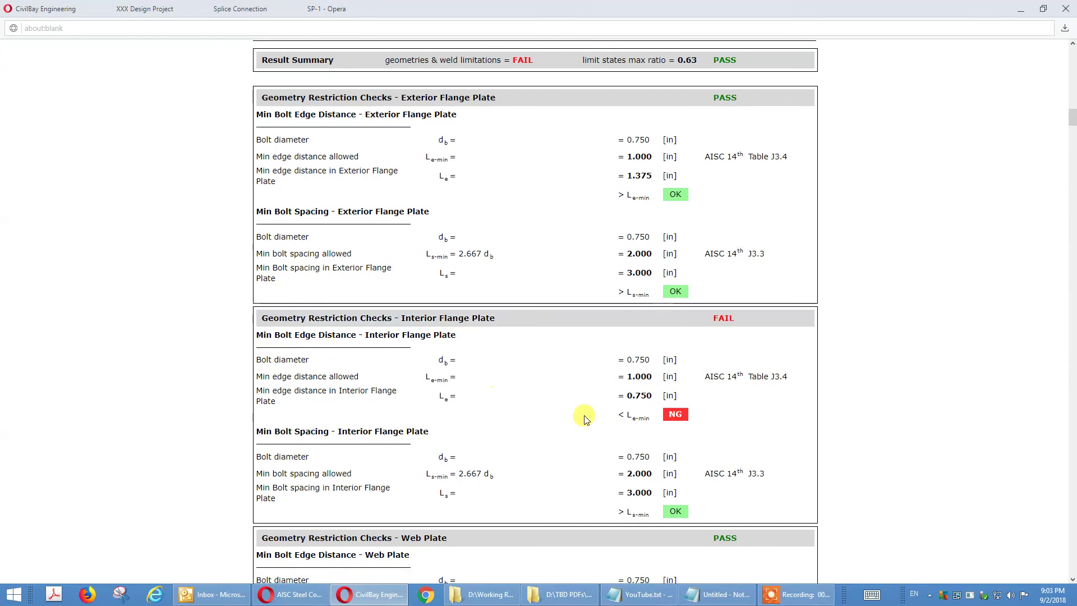
scroll(673, 381, "up", 10)
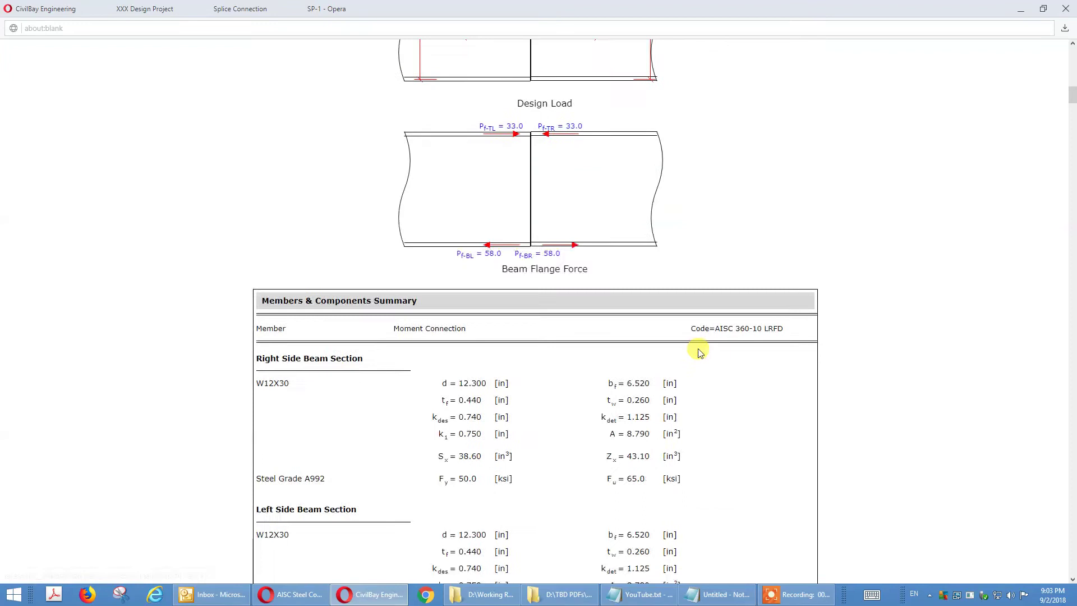
scroll(695, 337, "up", 12)
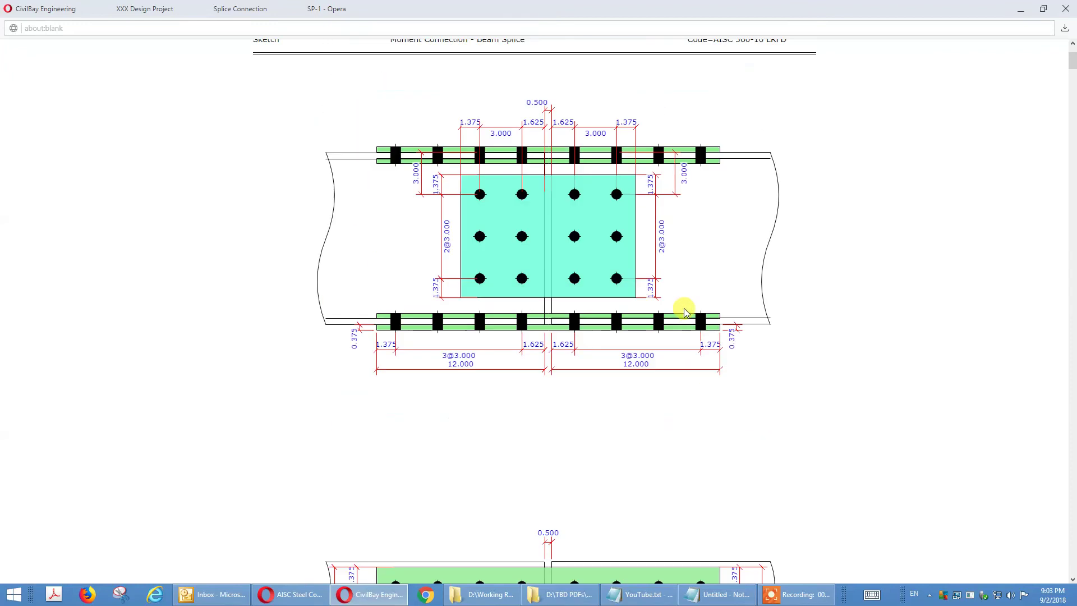
scroll(684, 309, "down", 4)
scroll(684, 309, "up", 6)
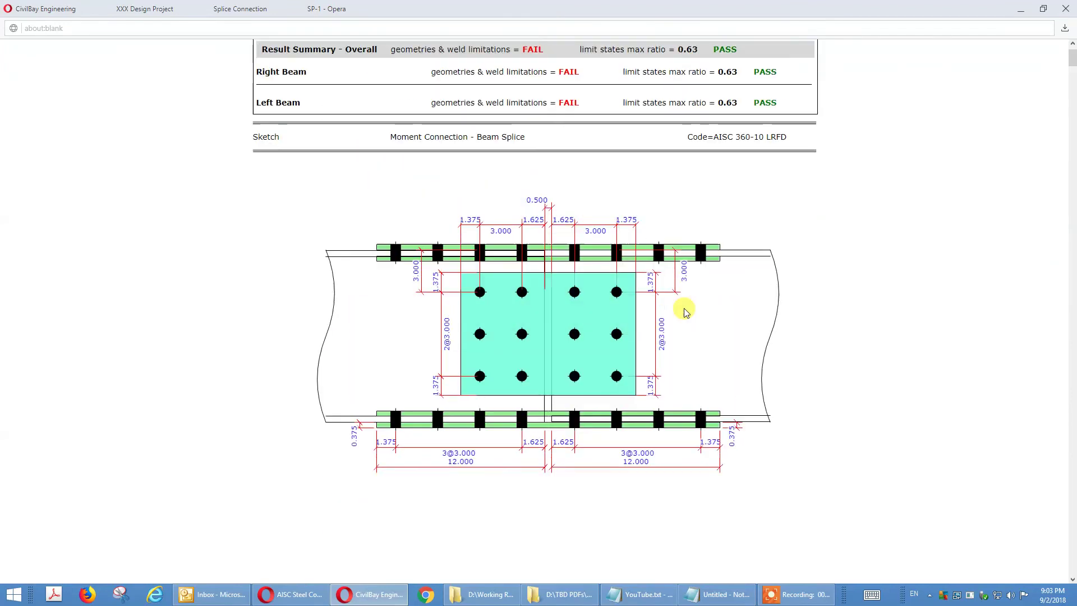
scroll(686, 310, "up", 1)
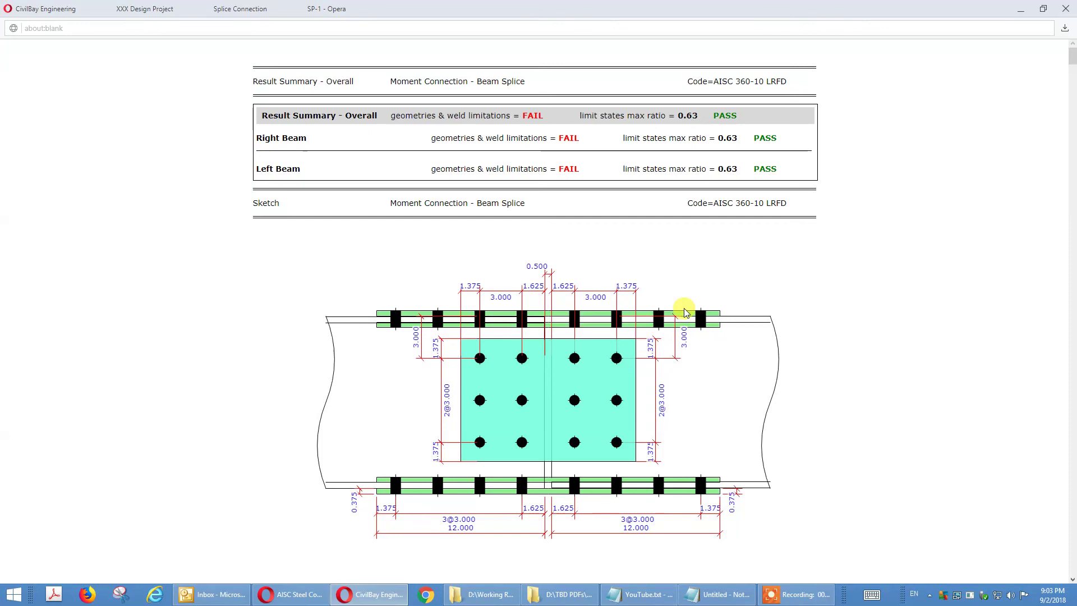
scroll(684, 309, "down", 3)
scroll(684, 306, "up", 3)
scroll(609, 335, "down", 12)
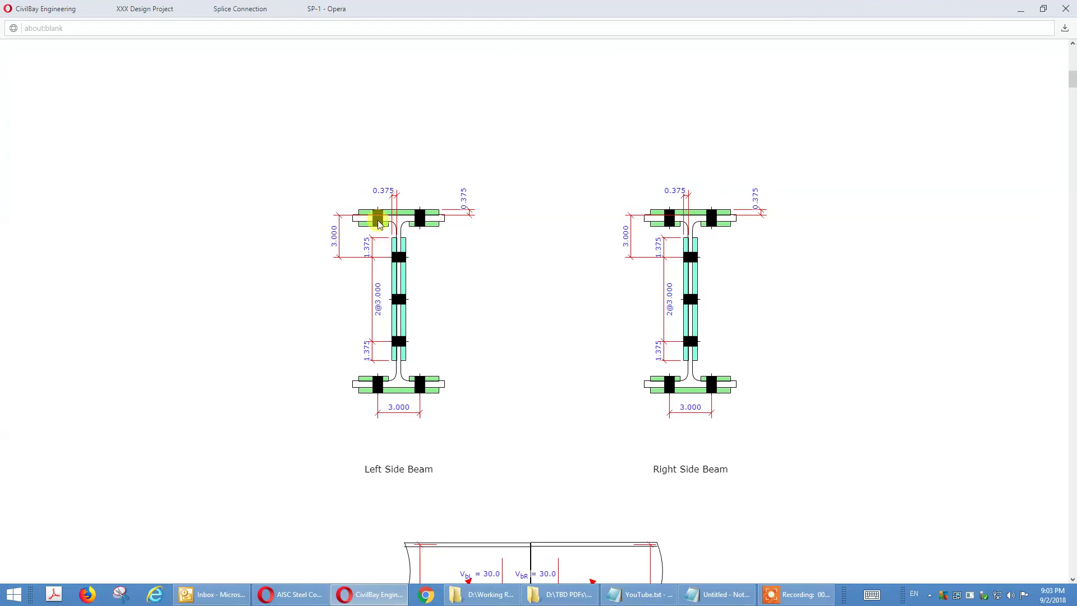
scroll(642, 319, "down", 3)
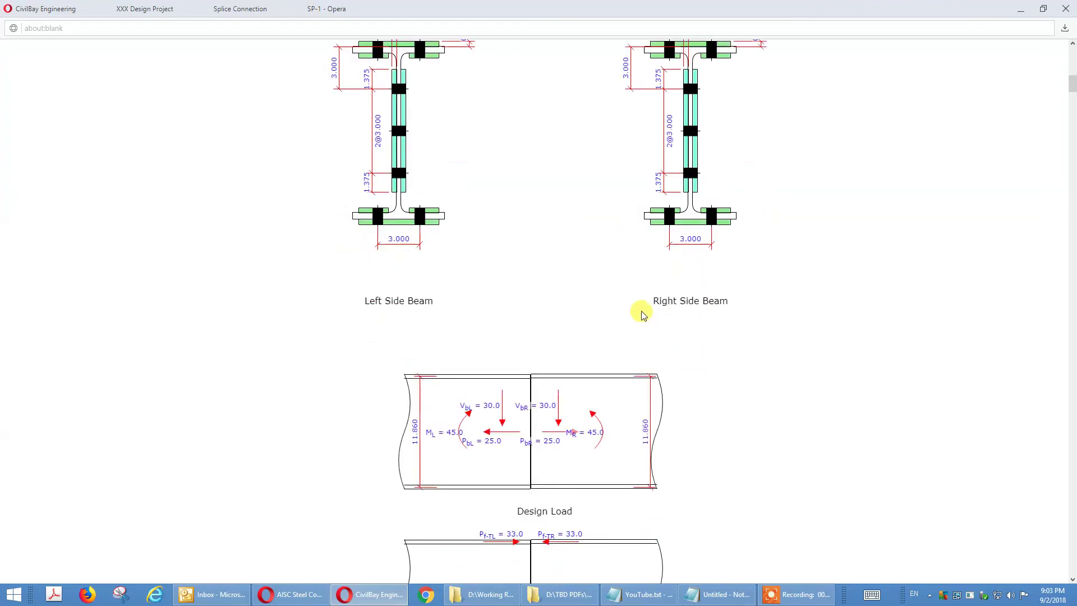
scroll(643, 314, "up", 7)
scroll(643, 316, "up", 1)
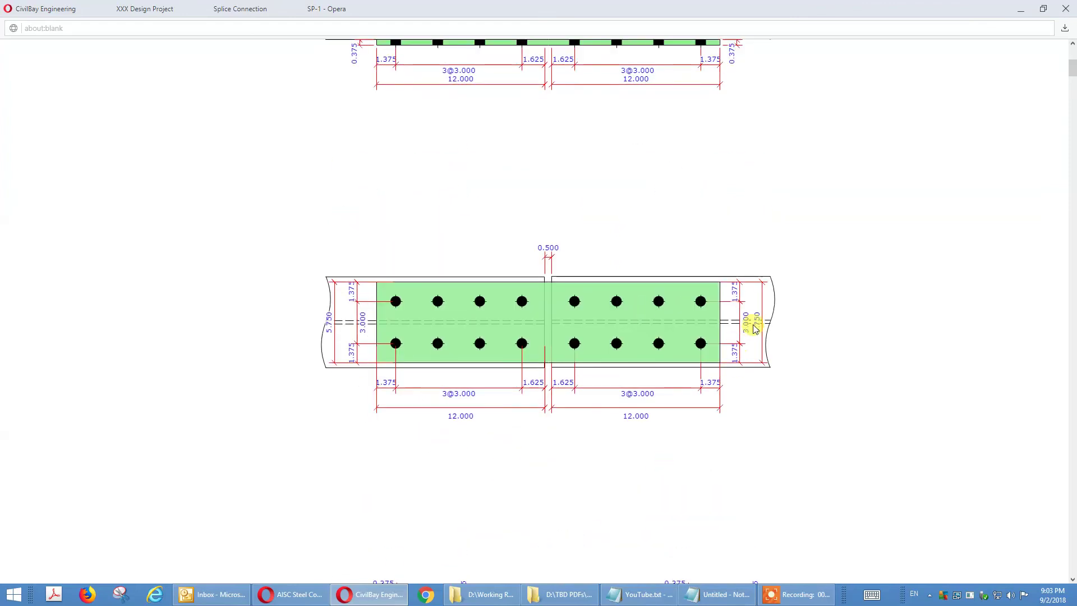
scroll(753, 324, "down", 4)
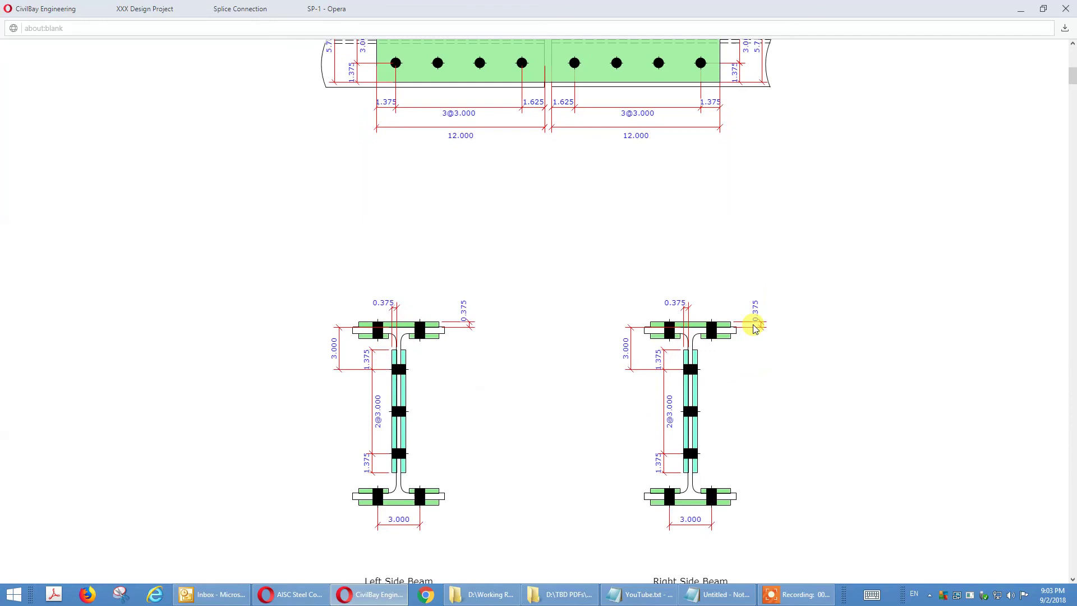
scroll(752, 331, "up", 5)
scroll(750, 342, "down", 5)
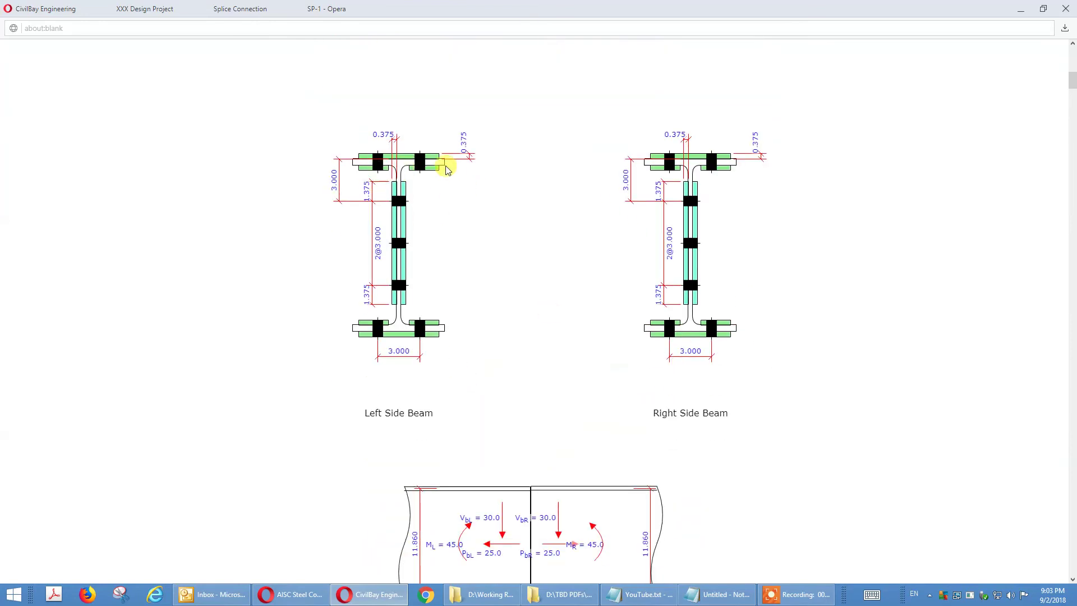
scroll(871, 304, "up", 5)
scroll(871, 304, "up", 8)
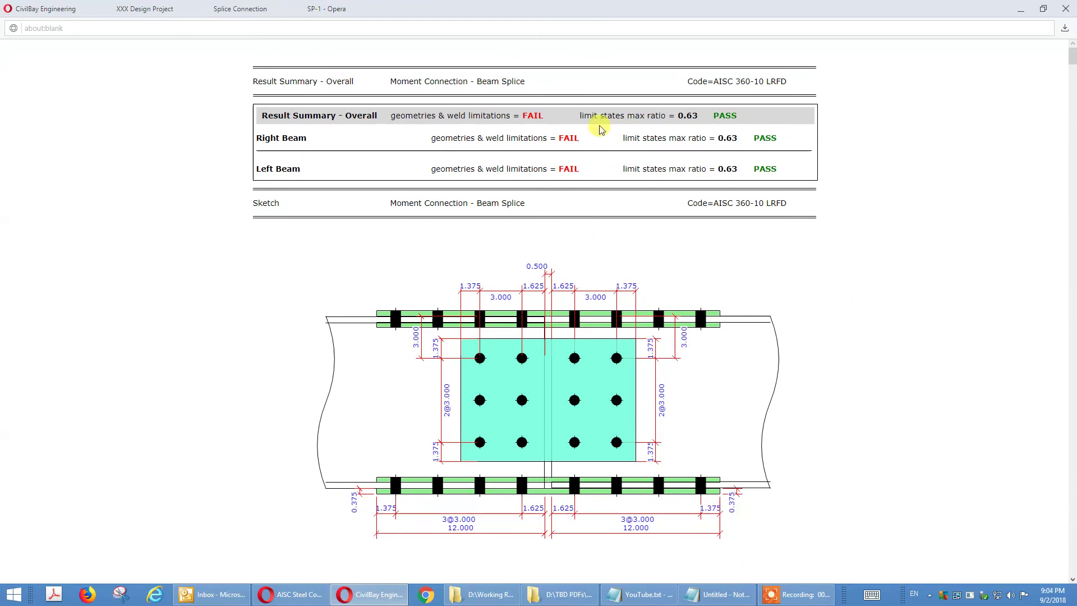
scroll(512, 267, "down", 3)
scroll(522, 284, "down", 4)
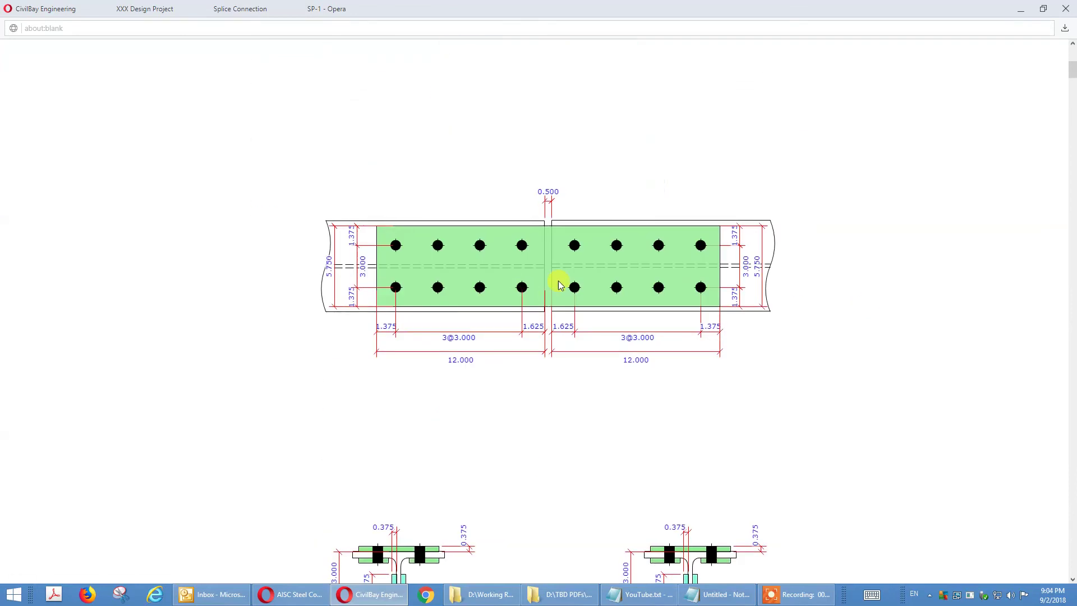
scroll(617, 219, "up", 8)
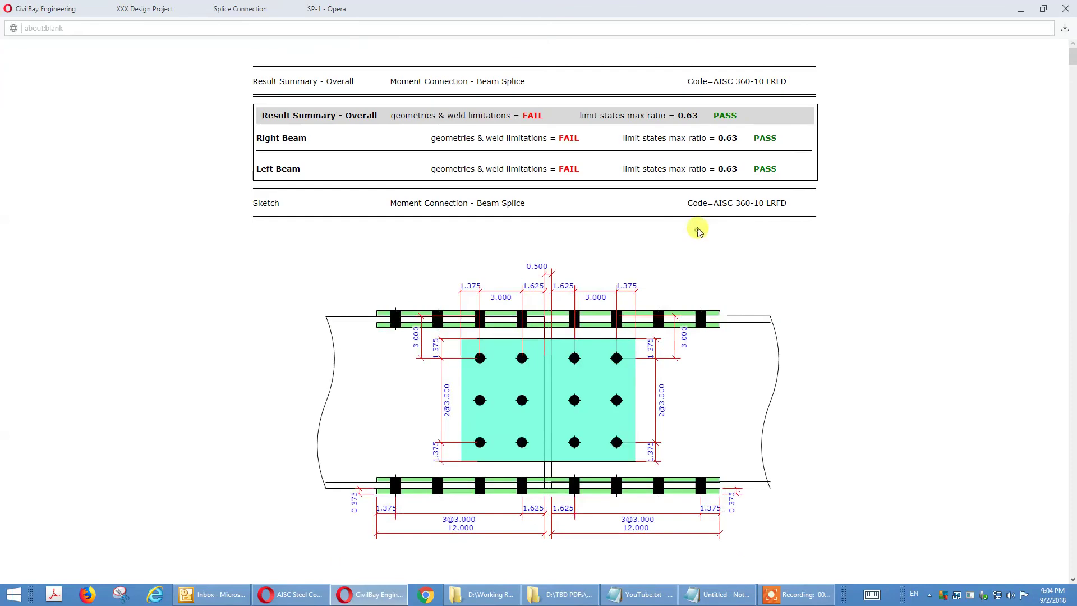
scroll(638, 334, "down", 8)
scroll(629, 340, "down", 10)
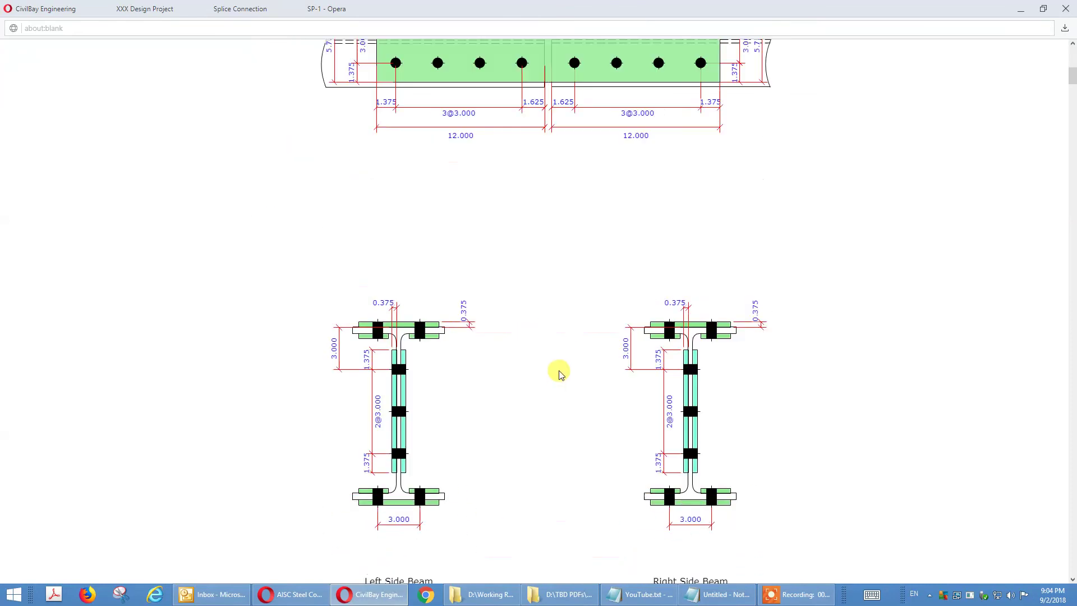
scroll(557, 353, "down", 10)
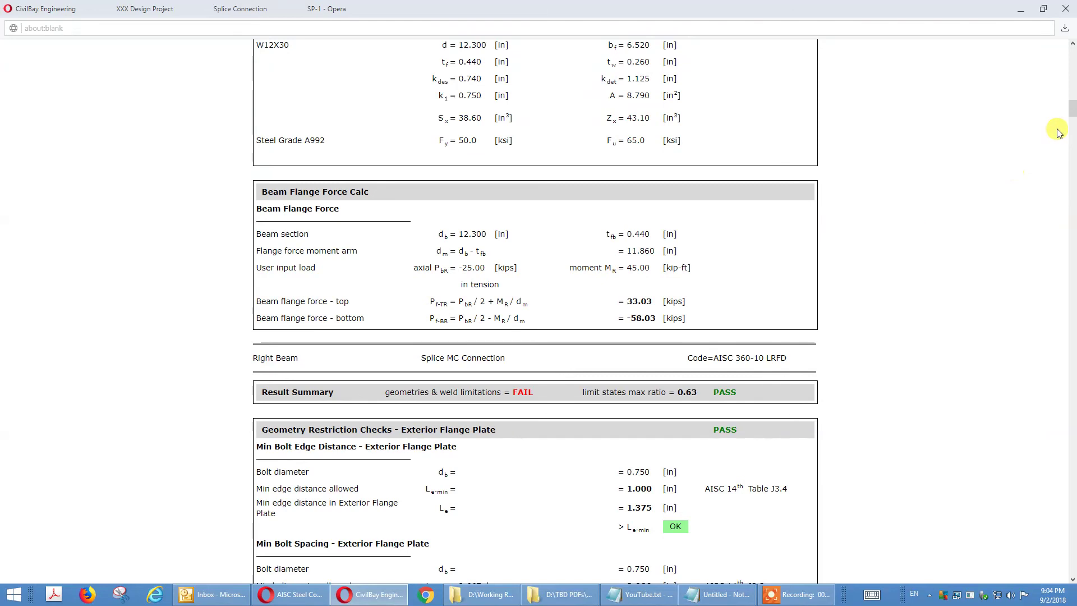
left_click_drag(1072, 110, 1071, 56)
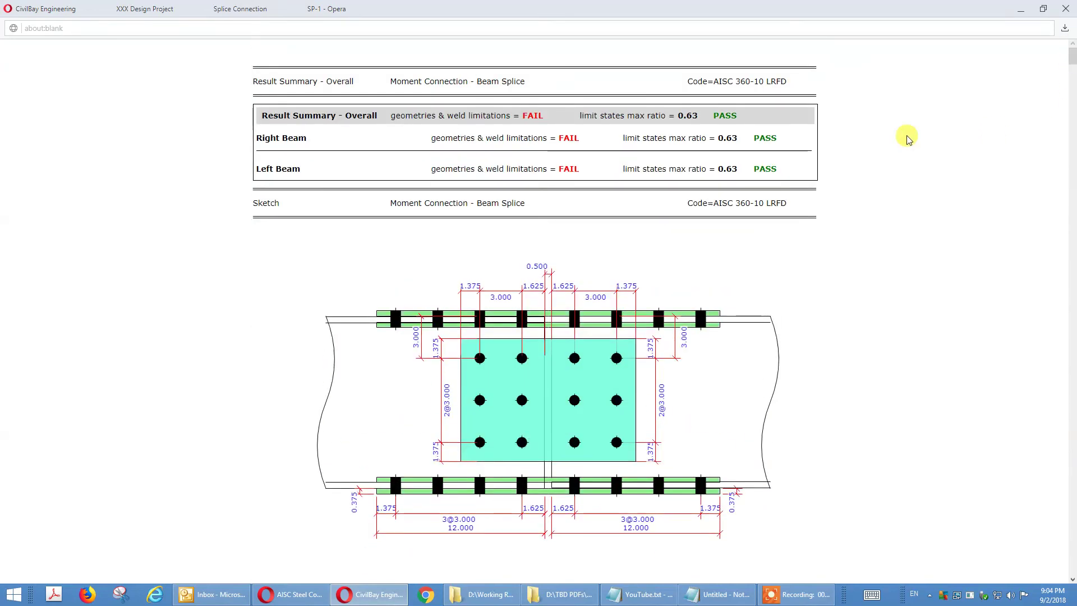